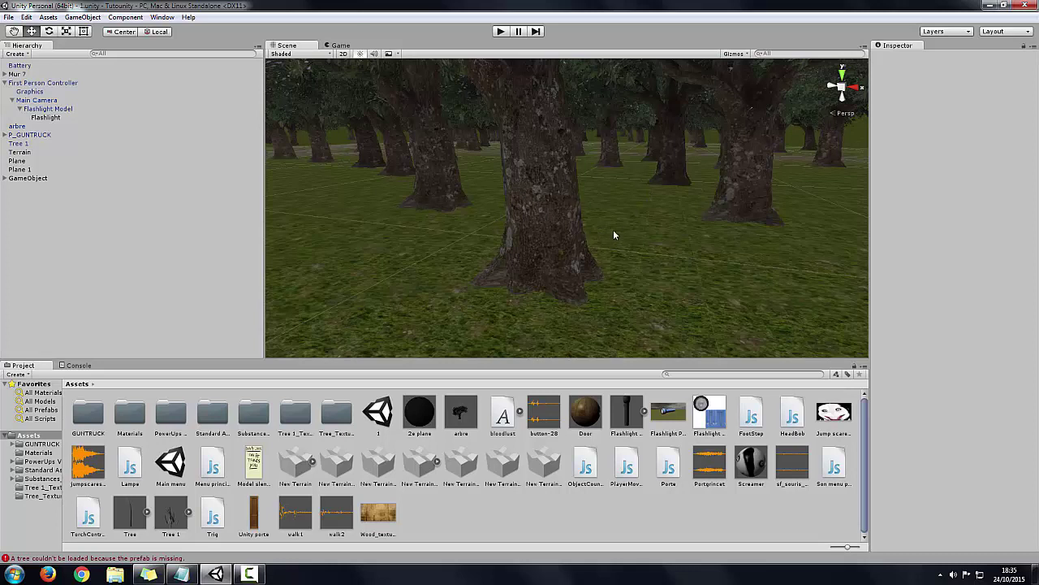
# Select the ObjectCounter script in the Project panel and bring up the GameObject menu
pyautogui.click(593, 476)
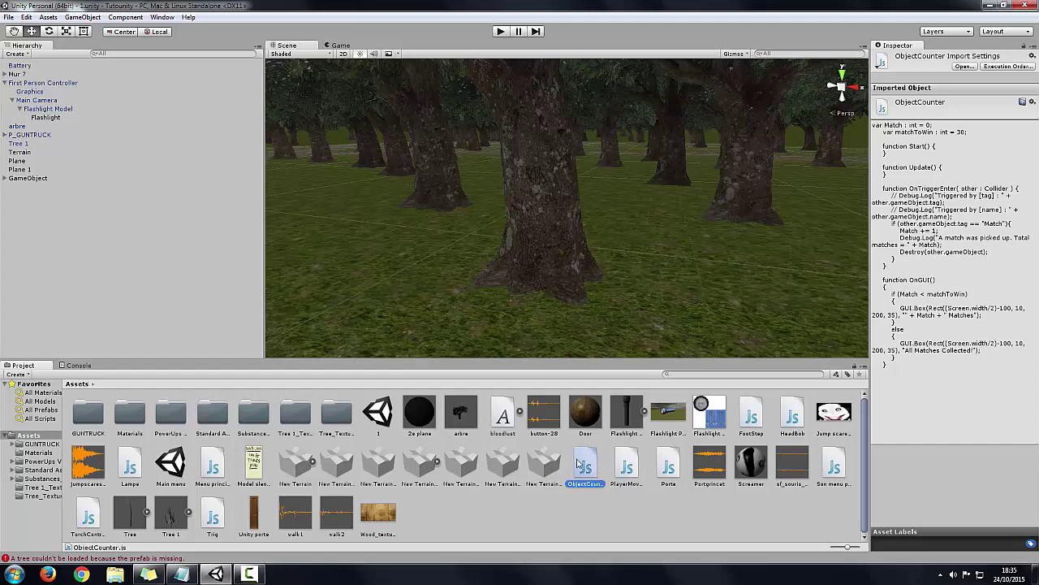
pyautogui.click(141, 17)
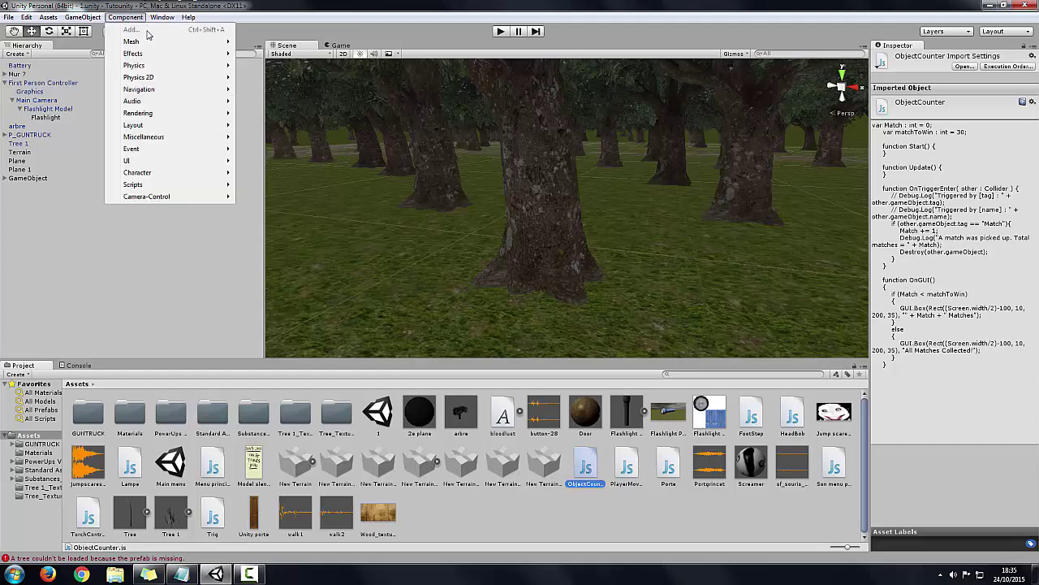
# Create a Cube via 3D Object and move it in front of a tree at trunk height
pyautogui.moveTo(82, 17)
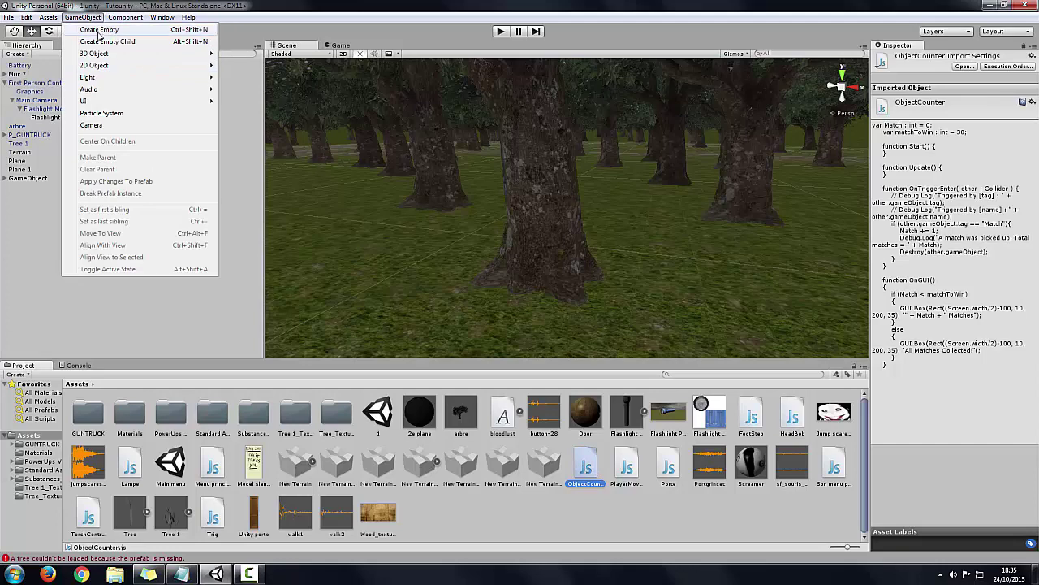
pyautogui.moveTo(96, 55)
pyautogui.click(232, 55)
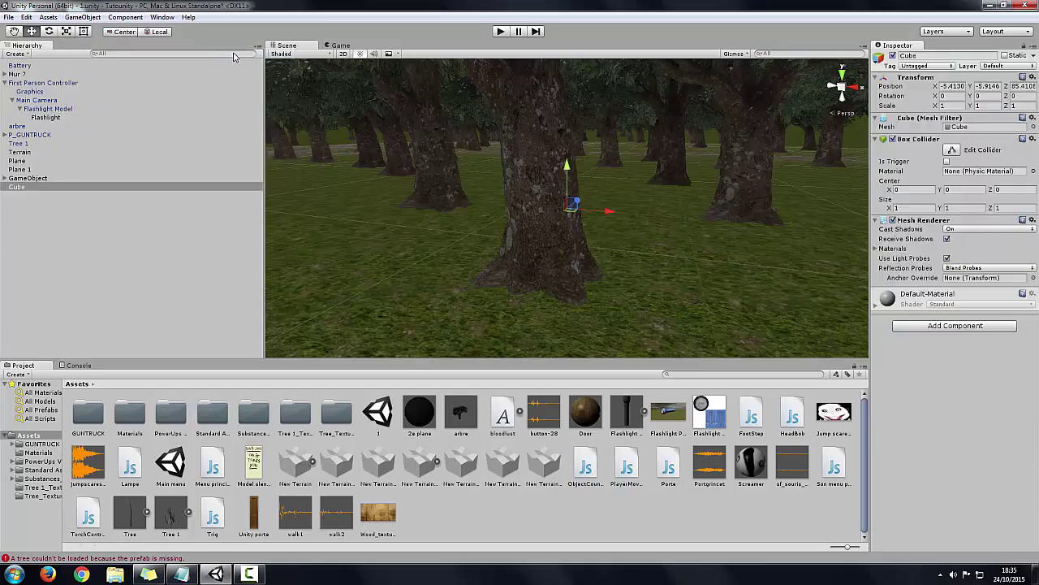
pyautogui.moveTo(572, 197)
pyautogui.mouseDown()
pyautogui.moveTo(525, 258)
pyautogui.moveTo(533, 251)
pyautogui.mouseUp()
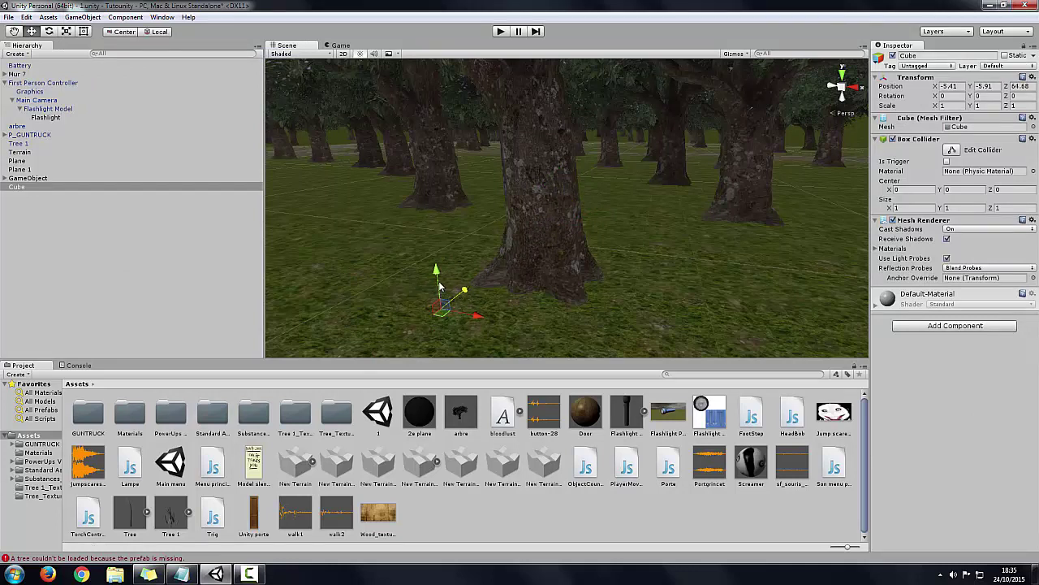
pyautogui.moveTo(435, 259); pyautogui.dragTo(416, 130)
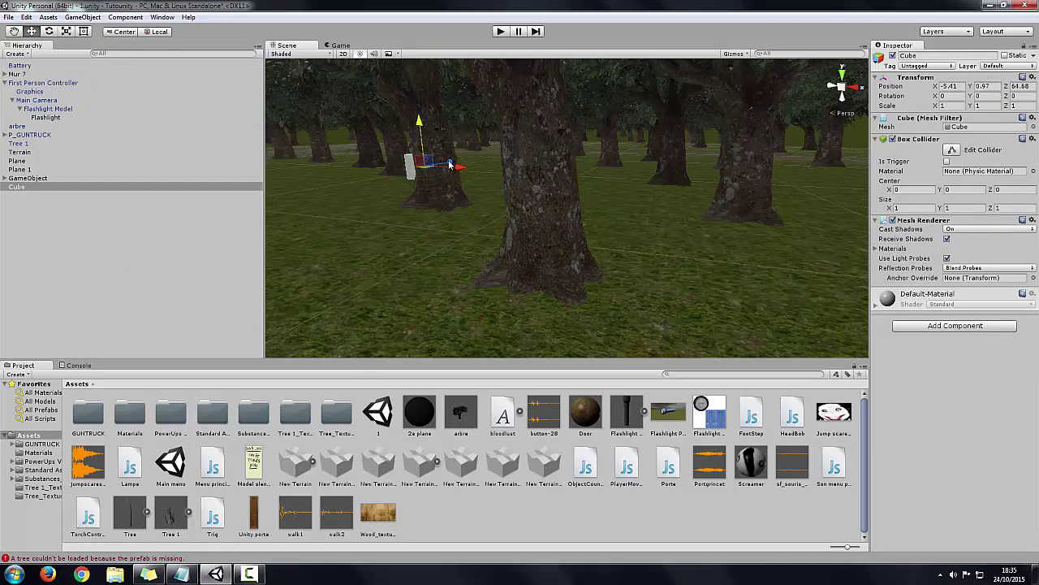
pyautogui.moveTo(445, 165)
pyautogui.mouseDown()
pyautogui.moveTo(491, 196)
pyautogui.moveTo(420, 218)
pyautogui.moveTo(431, 216)
pyautogui.mouseUp()
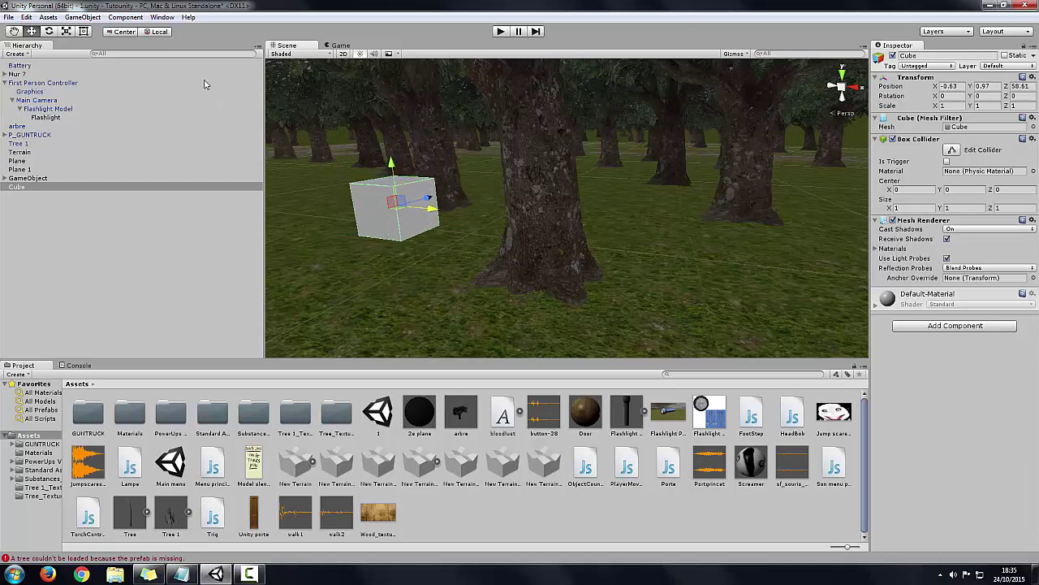
# Scale the cube into a thin slab of about 0.69 × 0.86 × 0.036
pyautogui.click(66, 31)
pyautogui.moveTo(429, 198)
pyautogui.mouseDown()
pyautogui.moveTo(398, 209)
pyautogui.moveTo(416, 208)
pyautogui.mouseUp()
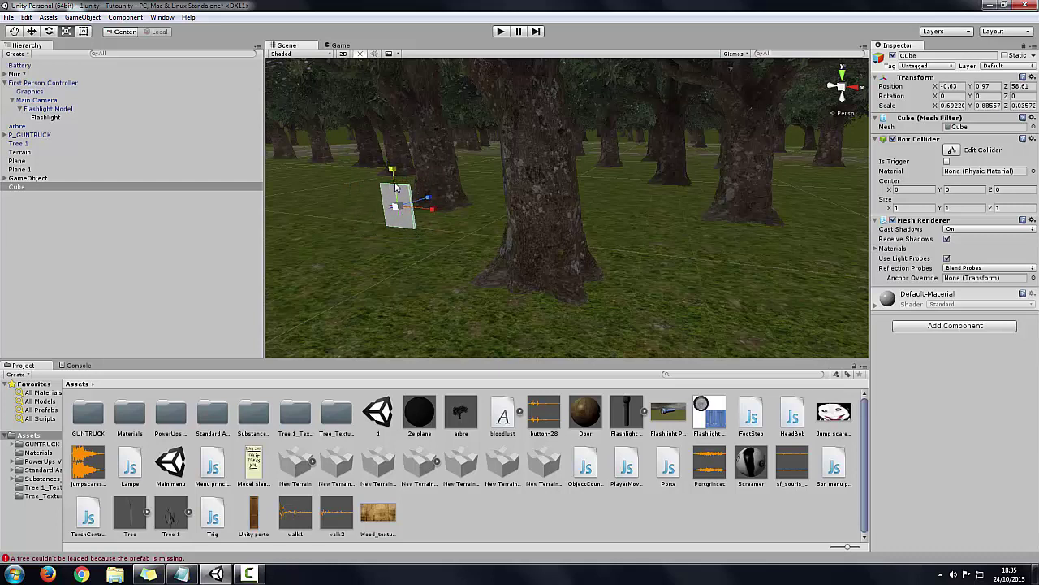
pyautogui.moveTo(391, 162); pyautogui.dragTo(391, 167)
# With Local pivot handles, move the slab up and flush against the tree trunk
pyautogui.click(32, 31)
pyautogui.click(156, 31)
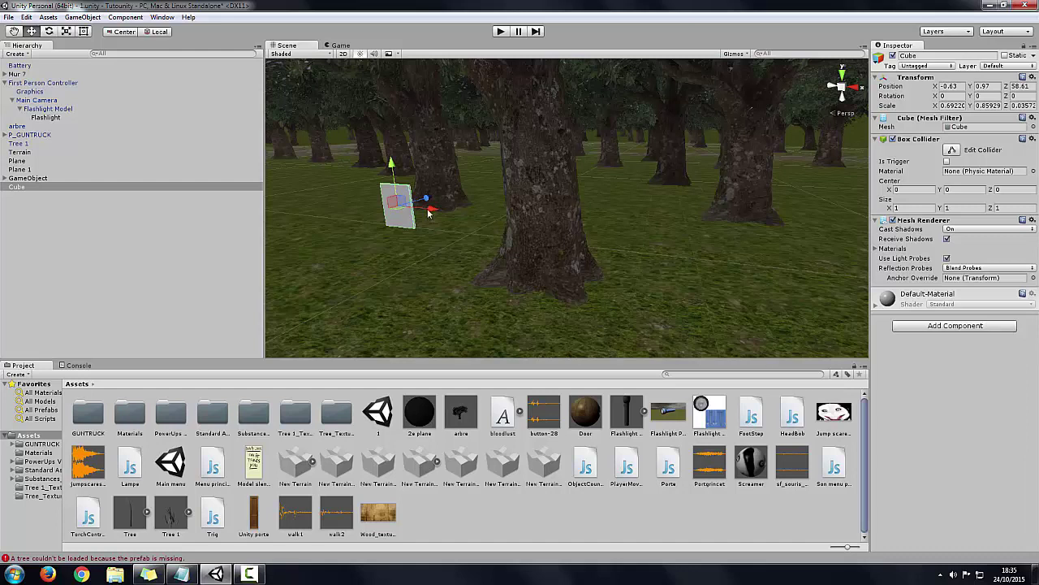
pyautogui.moveTo(432, 216); pyautogui.dragTo(560, 230)
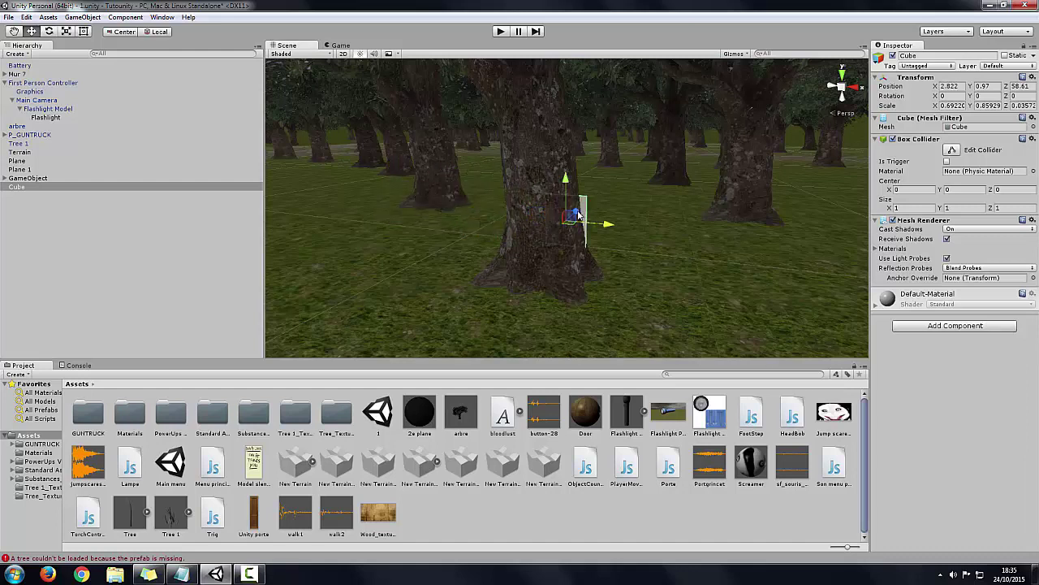
pyautogui.moveTo(561, 230)
pyautogui.mouseDown()
pyautogui.moveTo(556, 140)
pyautogui.moveTo(543, 146)
pyautogui.mouseUp()
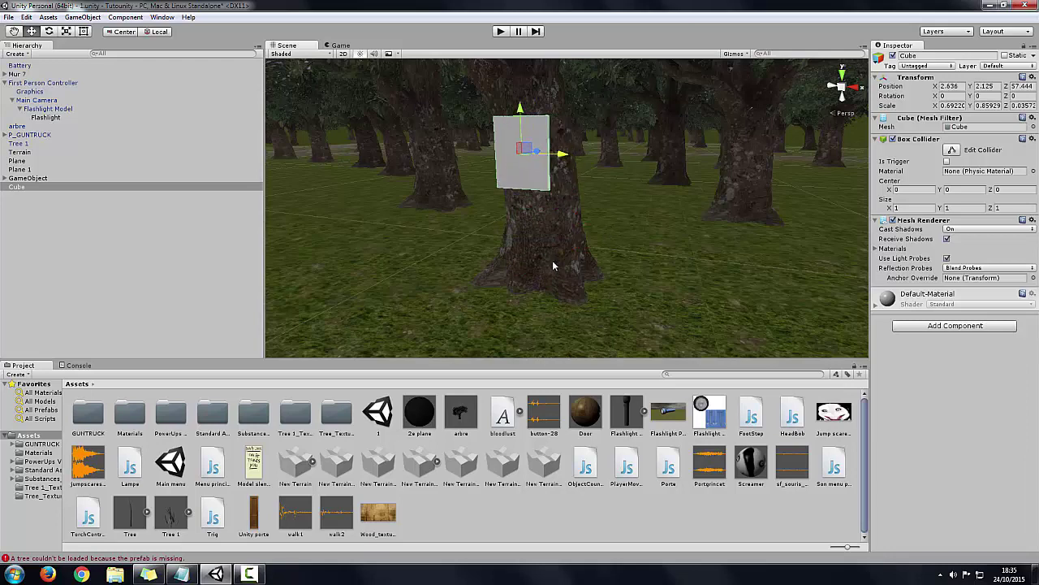
pyautogui.moveTo(552, 260)
pyautogui.keyDown('alt'); pyautogui.mouseDown()
pyautogui.moveTo(483, 251)
pyautogui.moveTo(485, 260)
pyautogui.moveTo(445, 239)
pyautogui.moveTo(479, 212)
pyautogui.mouseUp(); pyautogui.keyUp('alt')
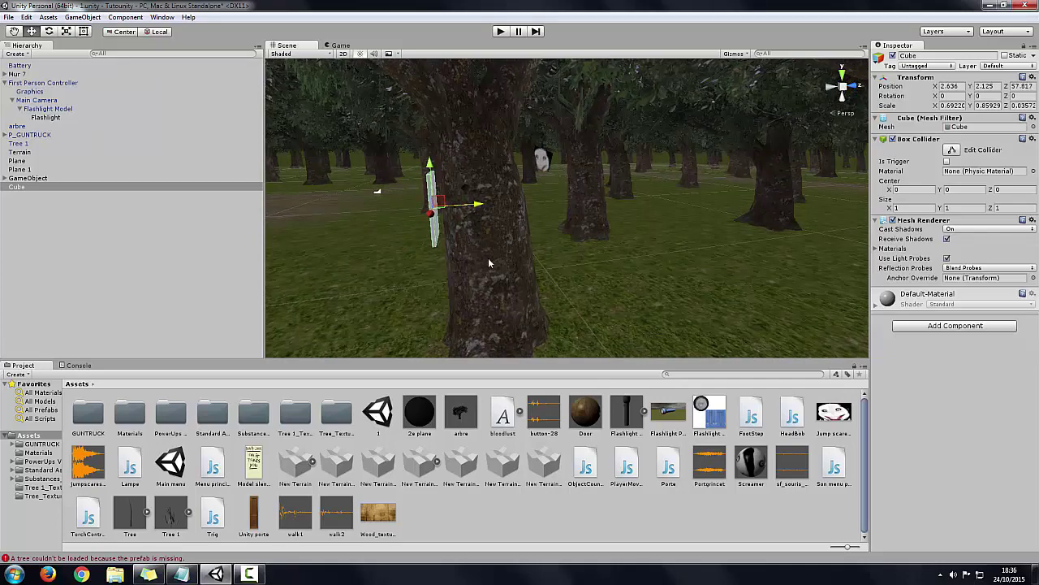
pyautogui.moveTo(487, 260)
pyautogui.mouseDown(button='middle')
pyautogui.moveTo(580, 306)
pyautogui.moveTo(537, 197)
pyautogui.mouseUp(button='middle')
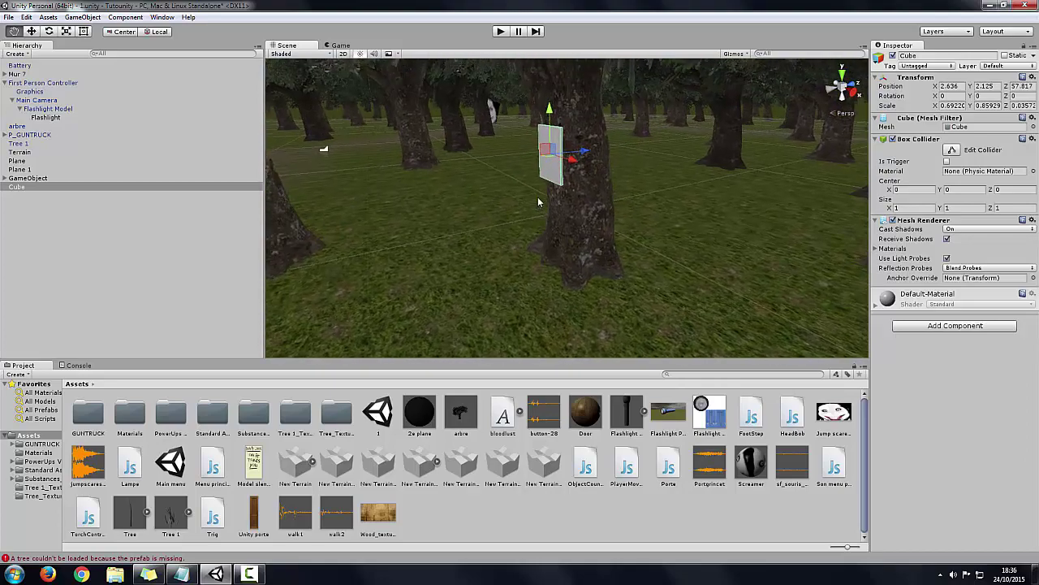
pyautogui.scroll(-5, 564, 166)
pyautogui.scroll(-3, 622, 223)
pyautogui.scroll(-3, 624, 226)
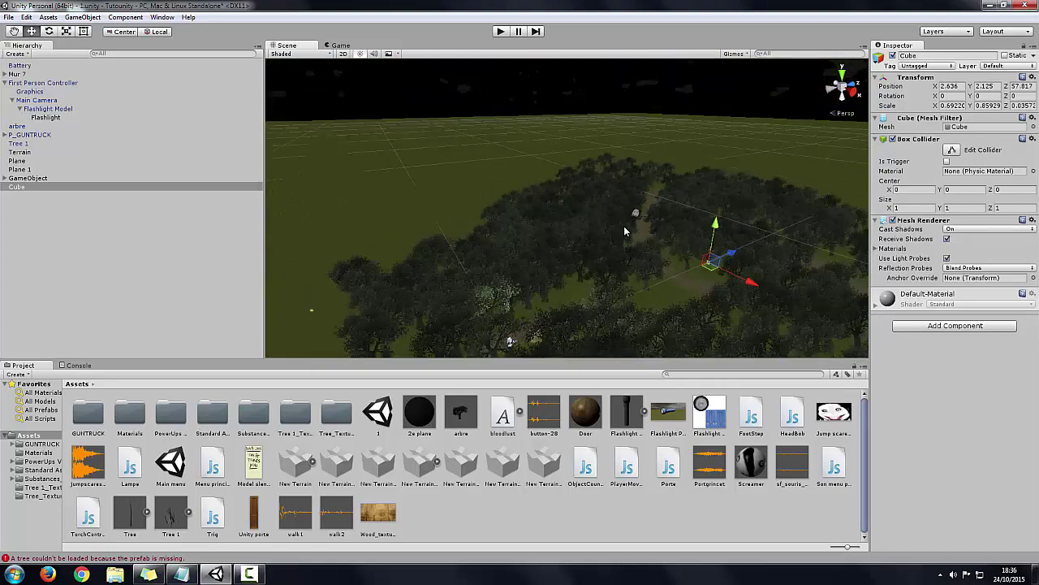
pyautogui.keyDown('alt'); pyautogui.moveTo(623, 226); pyautogui.dragTo(681, 259); pyautogui.keyUp('alt')
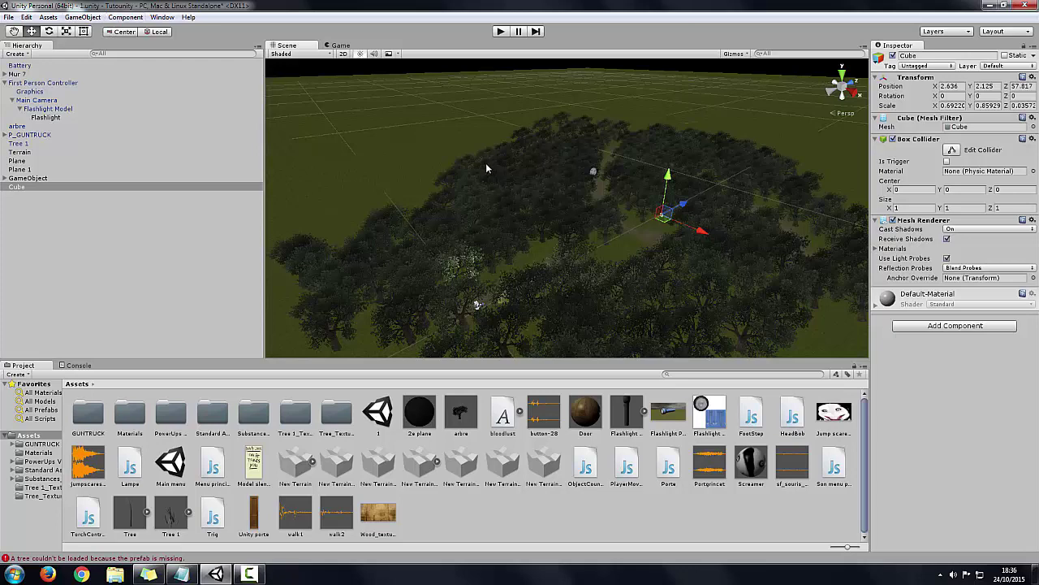
pyautogui.scroll(10, 742, 247)
pyautogui.moveTo(742, 241); pyautogui.dragTo(763, 208, button='middle')
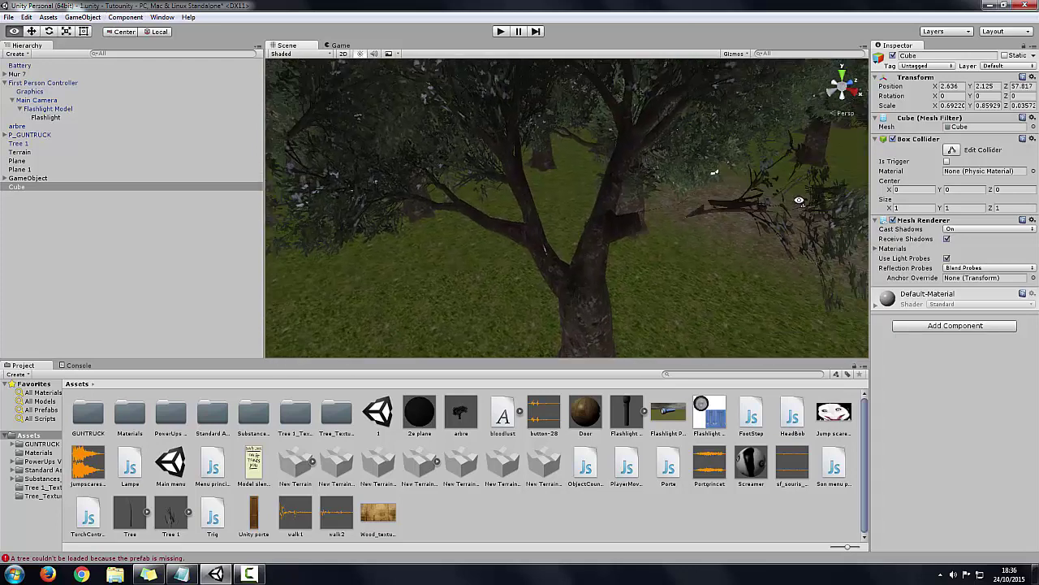
pyautogui.scroll(4, 763, 208)
pyautogui.scroll(4, 759, 209)
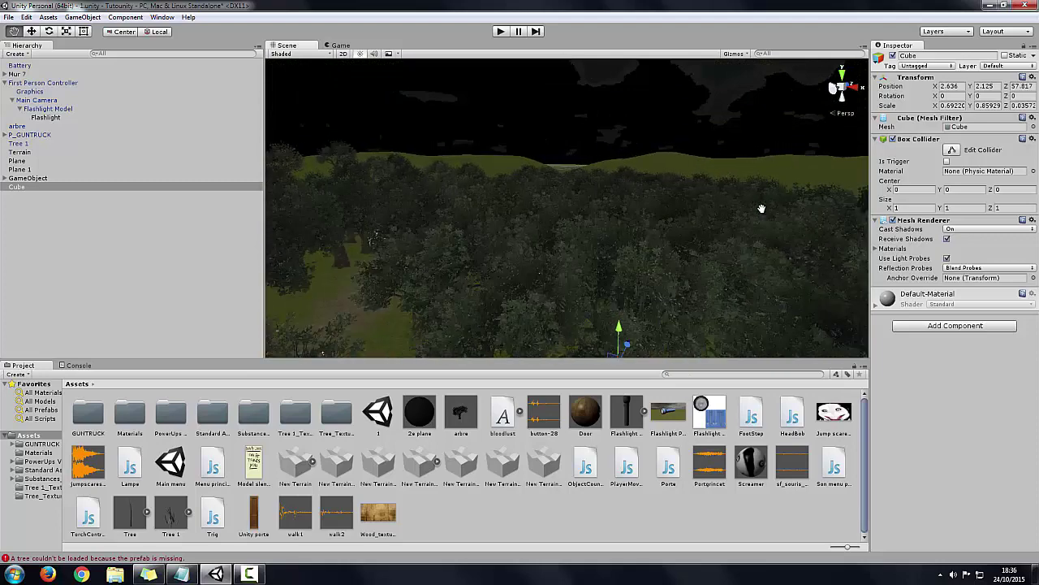
pyautogui.scroll(4, 755, 209)
pyautogui.moveTo(683, 263); pyautogui.dragTo(675, 287, button='middle')
pyautogui.scroll(5, 675, 287)
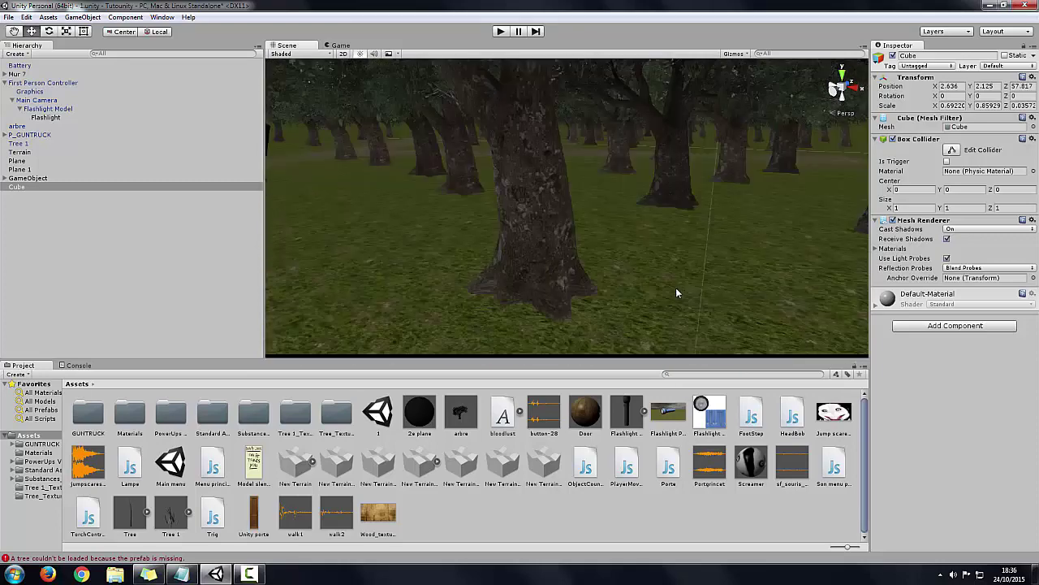
pyautogui.scroll(-5, 675, 288)
pyautogui.scroll(-3, 671, 280)
pyautogui.scroll(-3, 671, 280)
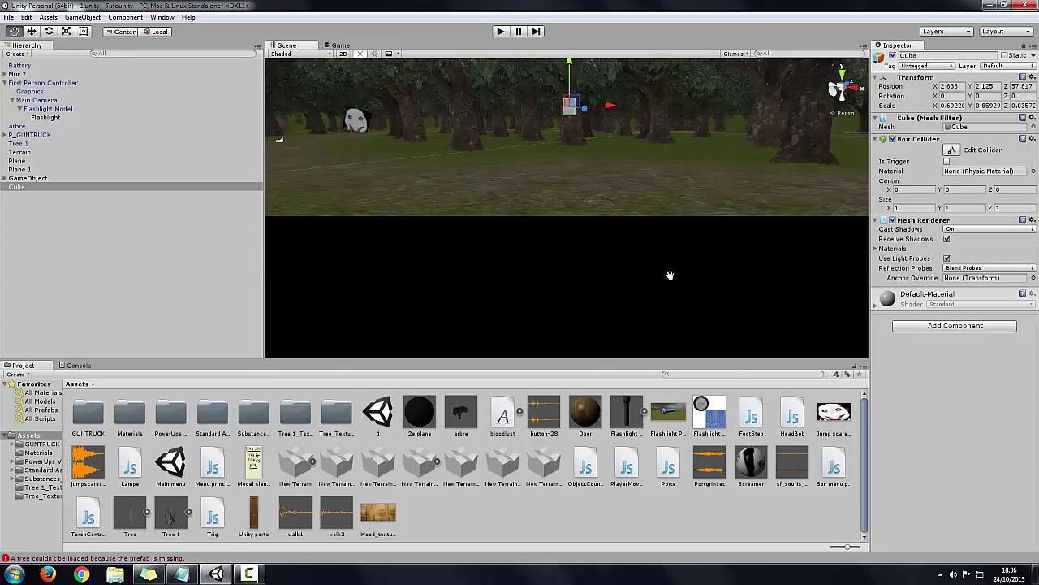
pyautogui.scroll(5, 670, 280)
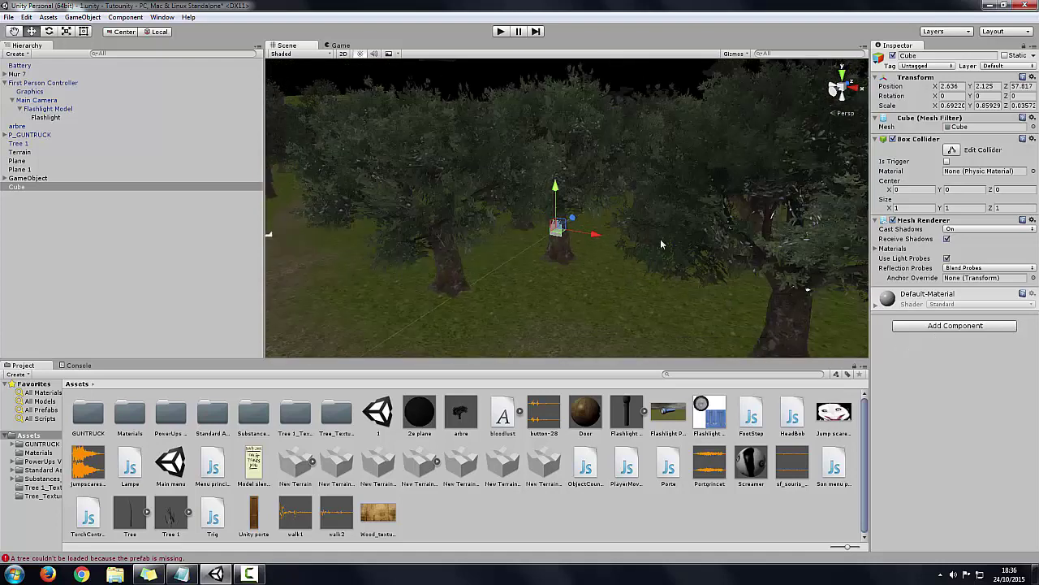
pyautogui.click(28, 188)
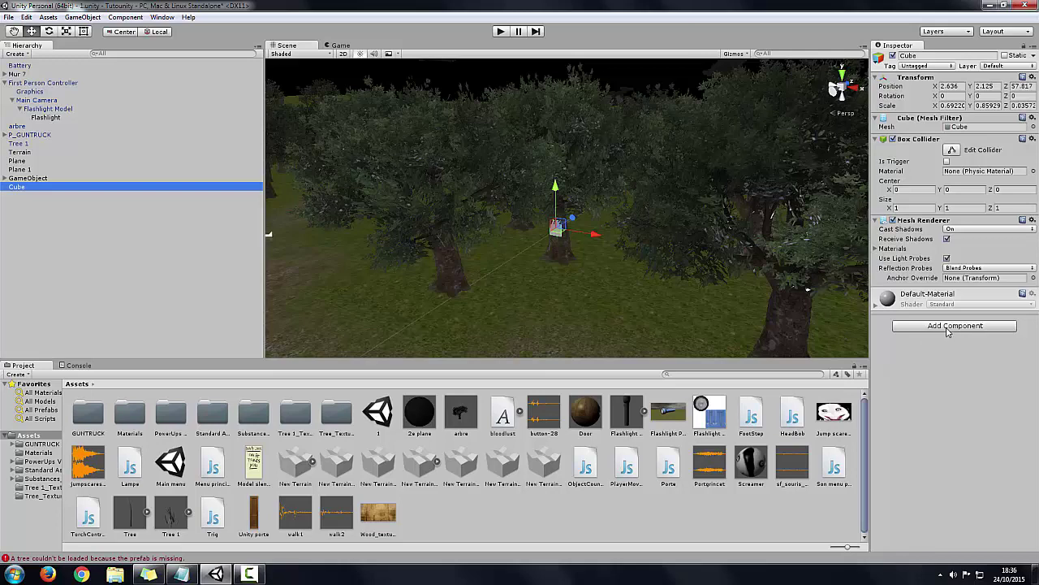
# Add a Physics Sphere Collider to the slab, set radius 1.58 and tick Is Trigger
pyautogui.click(952, 332)
pyautogui.click(956, 390)
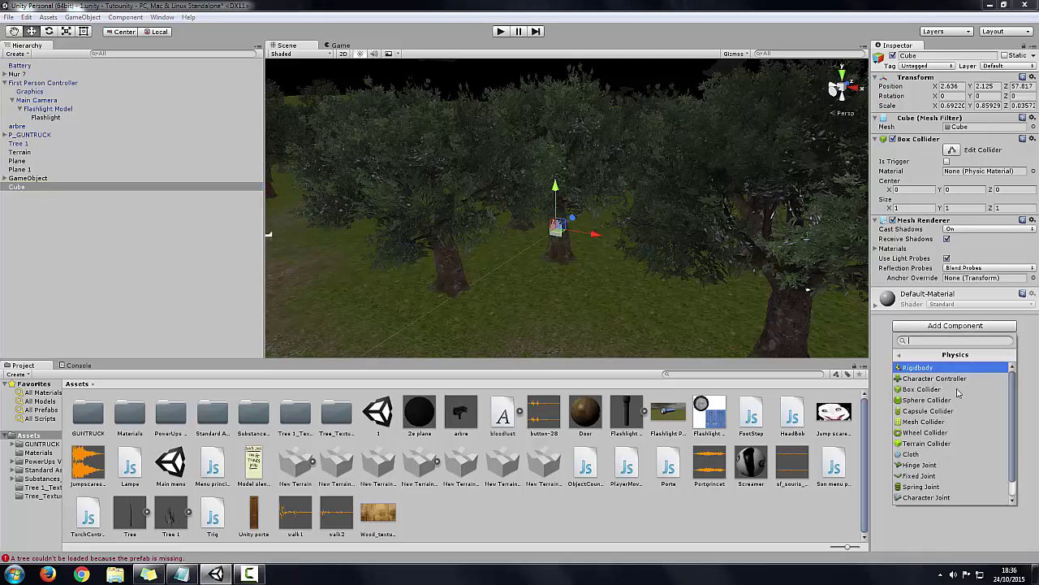
pyautogui.click(932, 401)
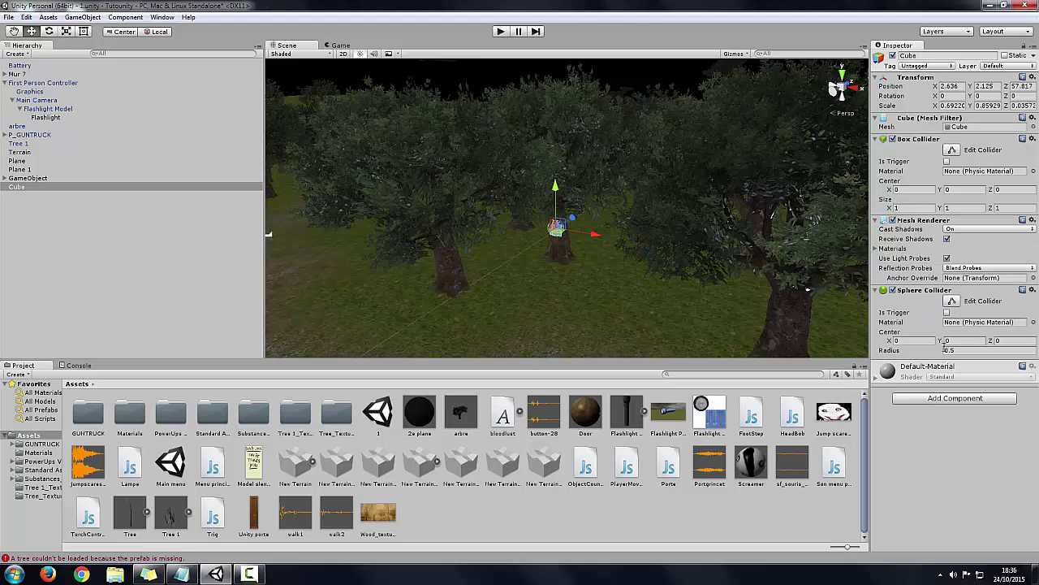
pyautogui.click(949, 351)
pyautogui.click(944, 351)
pyautogui.moveTo(943, 351); pyautogui.dragTo(962, 356)
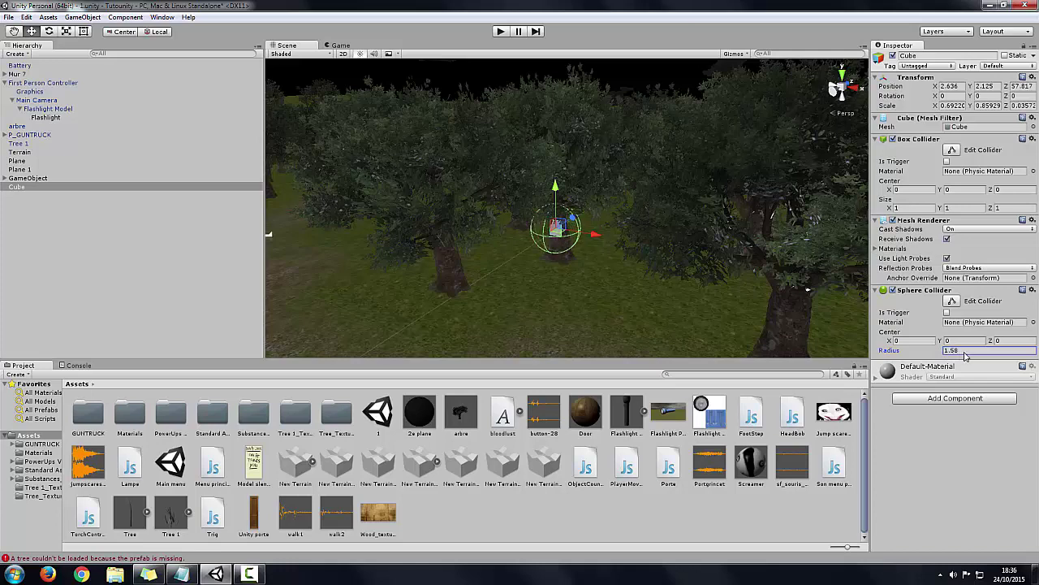
pyautogui.moveTo(962, 355); pyautogui.dragTo(967, 355)
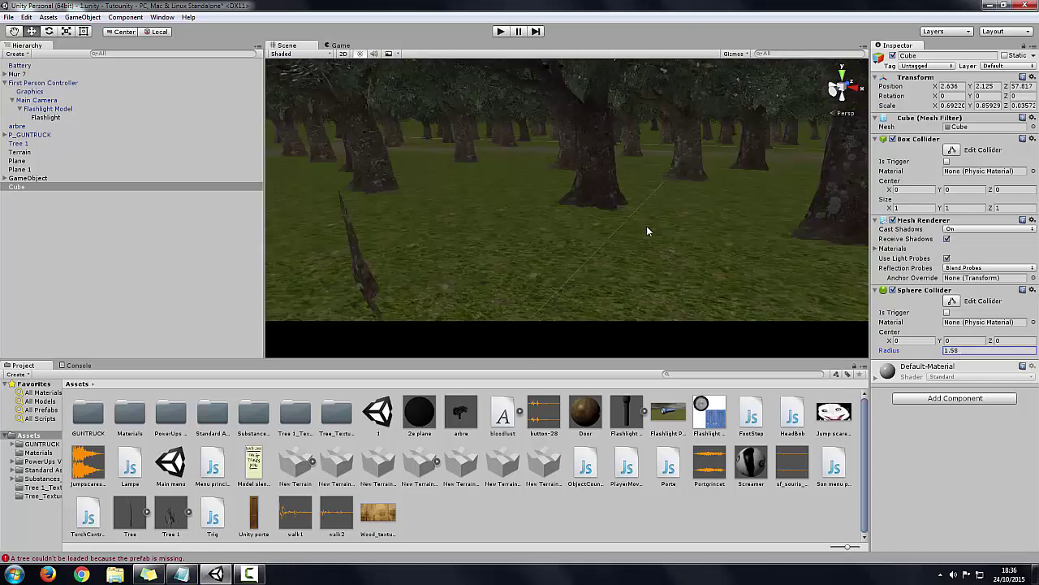
pyautogui.moveTo(554, 254); pyautogui.dragTo(485, 305, button='middle')
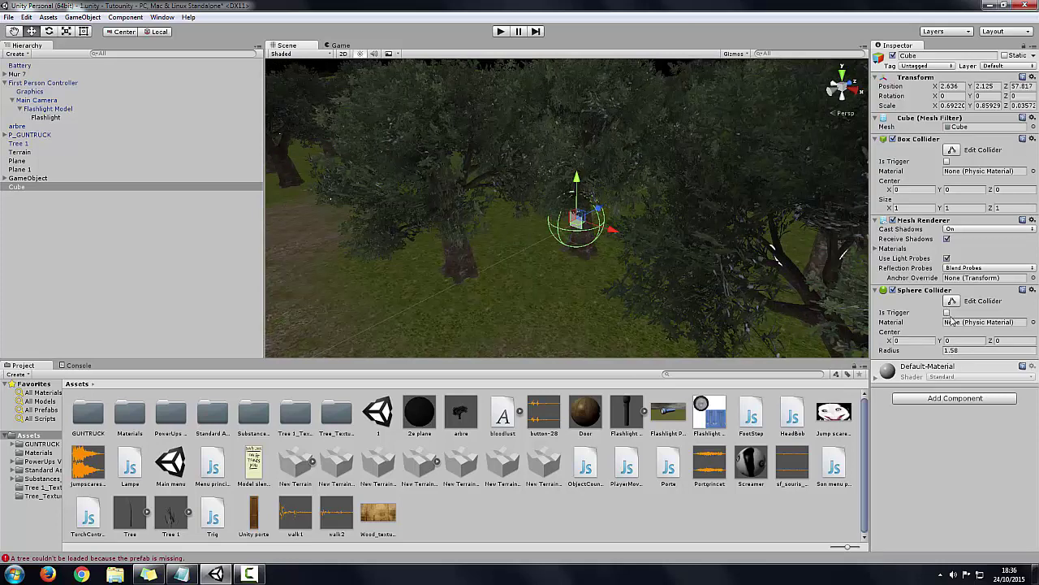
pyautogui.click(947, 313)
pyautogui.click(539, 287)
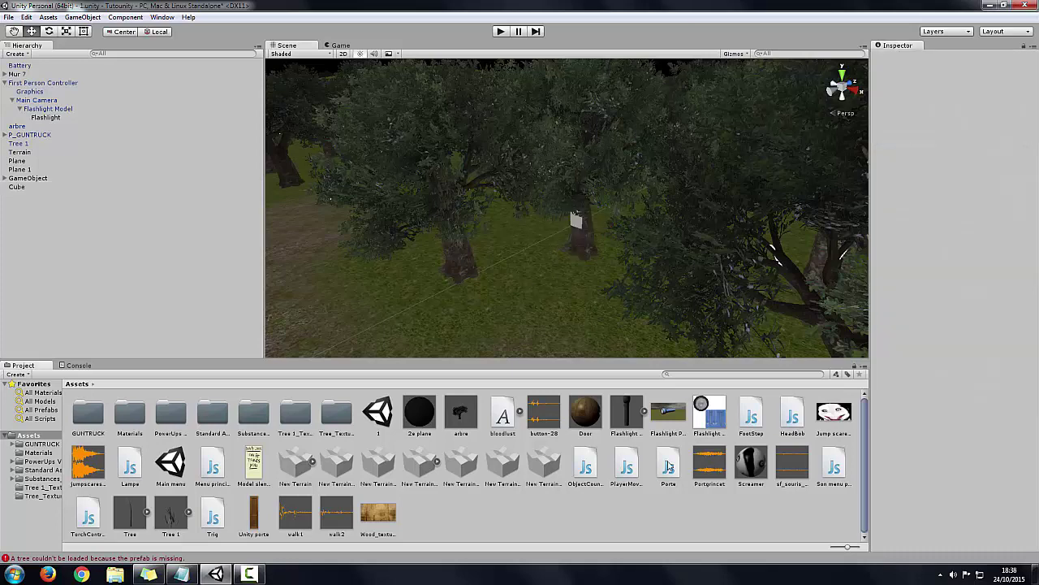
# Review ObjectCounter.js in MonoDevelop, close the editor and reselect Cube in the Hierarchy
pyautogui.doubleClick(599, 466)
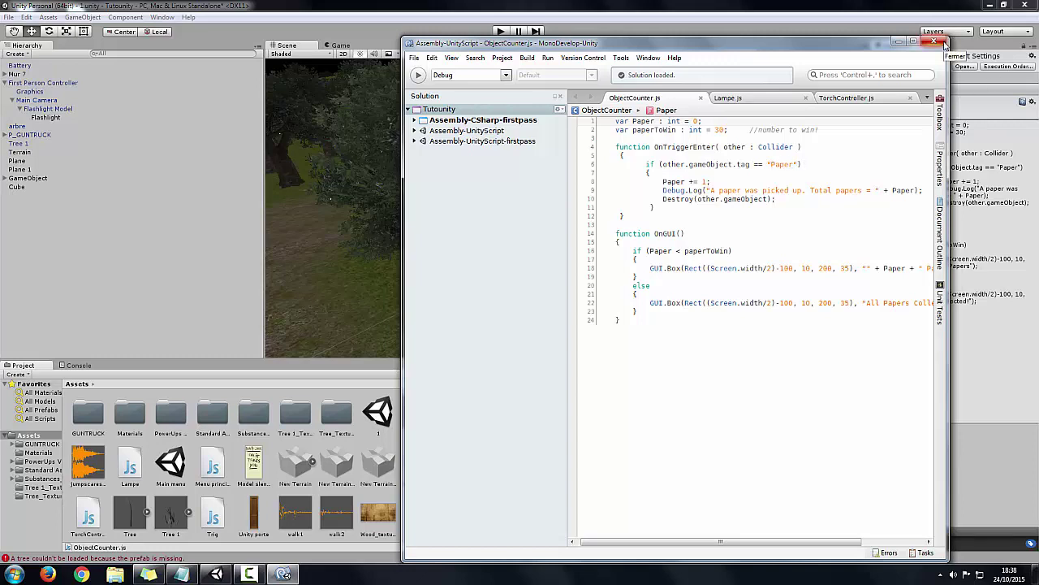
pyautogui.click(936, 41)
pyautogui.click(18, 188)
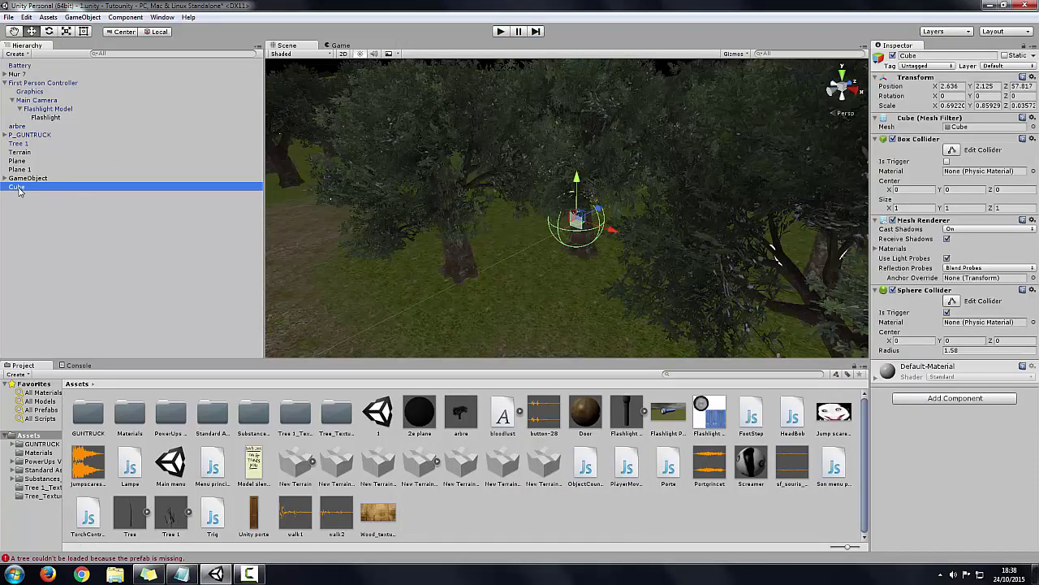
# Rename Cube to 'Paper' and choose Add Tag... from its Tag dropdown
pyautogui.rightClick(29, 188)
pyautogui.click(49, 222)
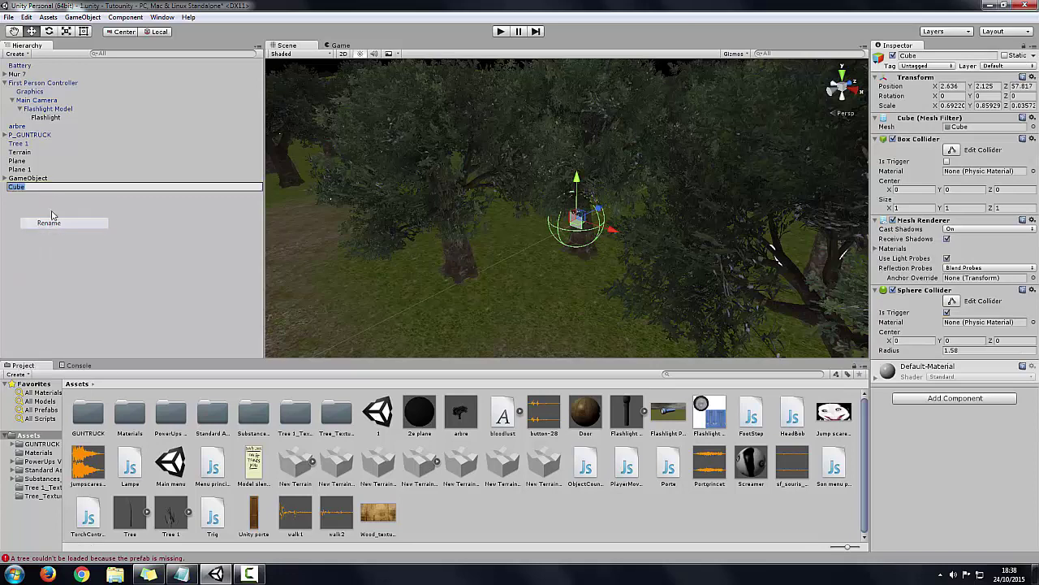
pyautogui.write('P')
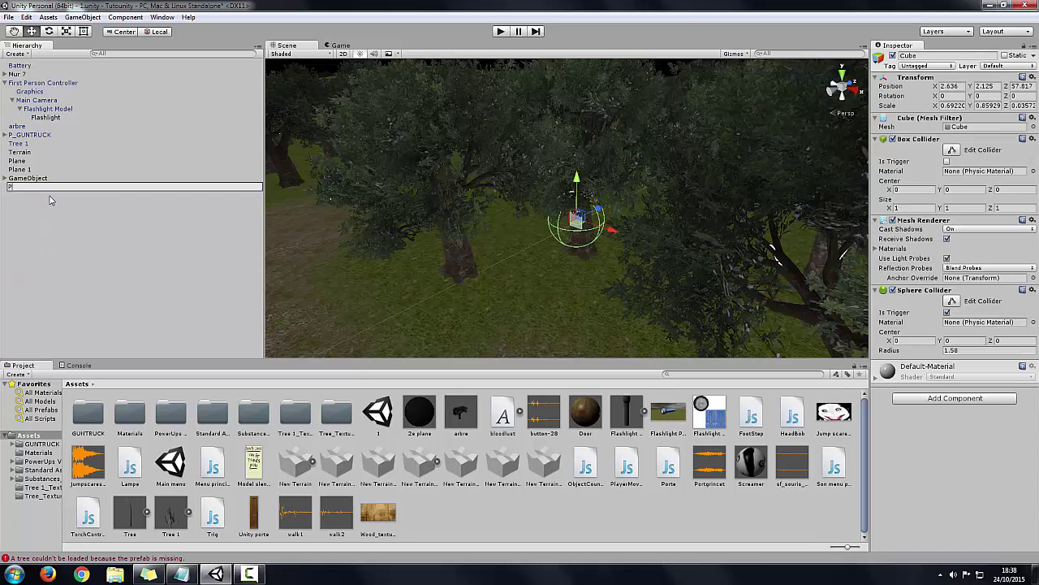
pyautogui.write('aper')
pyautogui.press('Return')
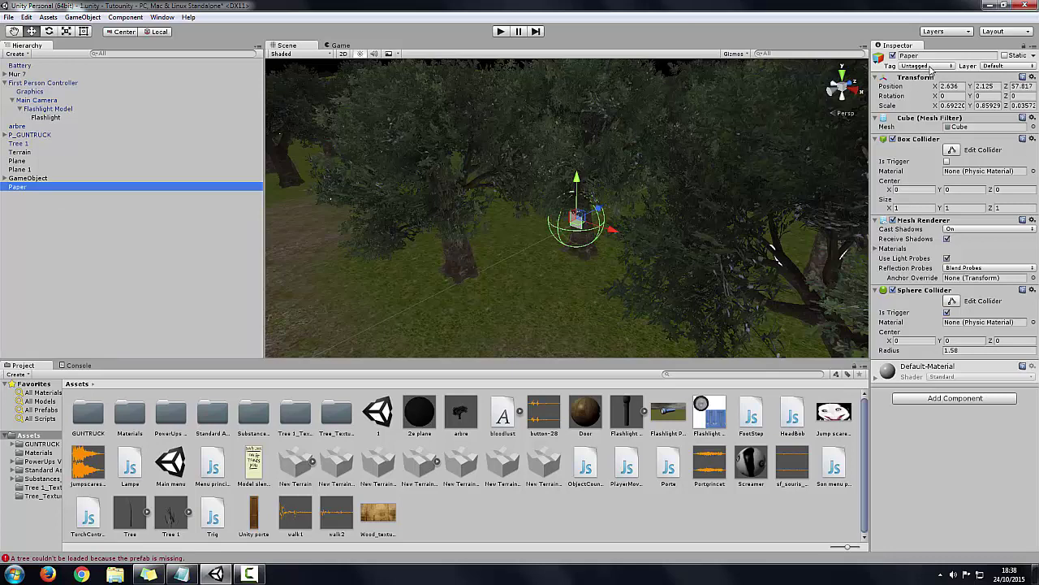
pyautogui.click(931, 67)
pyautogui.click(941, 190)
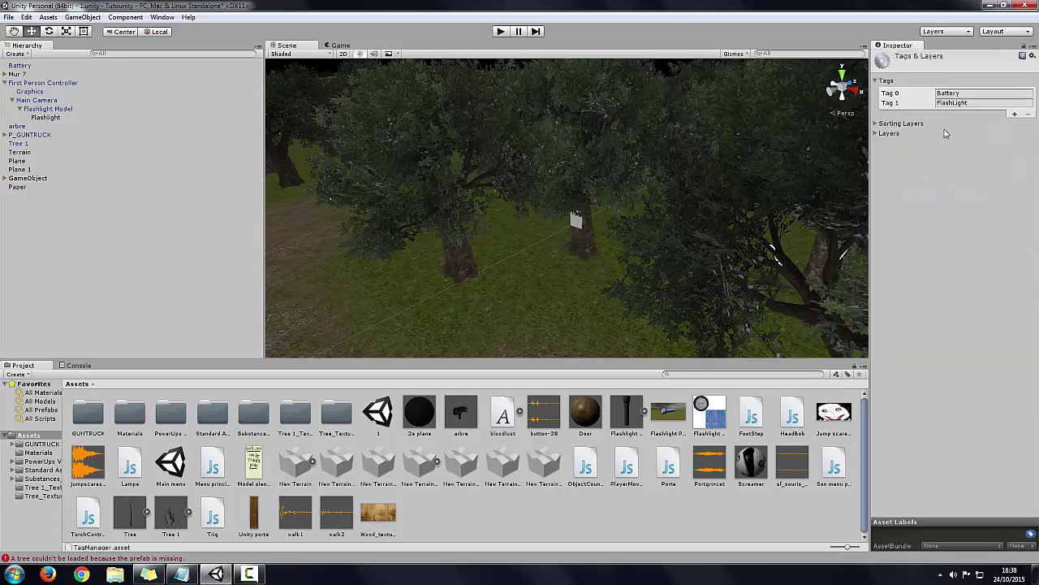
# Add a third tag named 'Paper' in Tags & Layers, then reselect the Paper object
pyautogui.click(1016, 115)
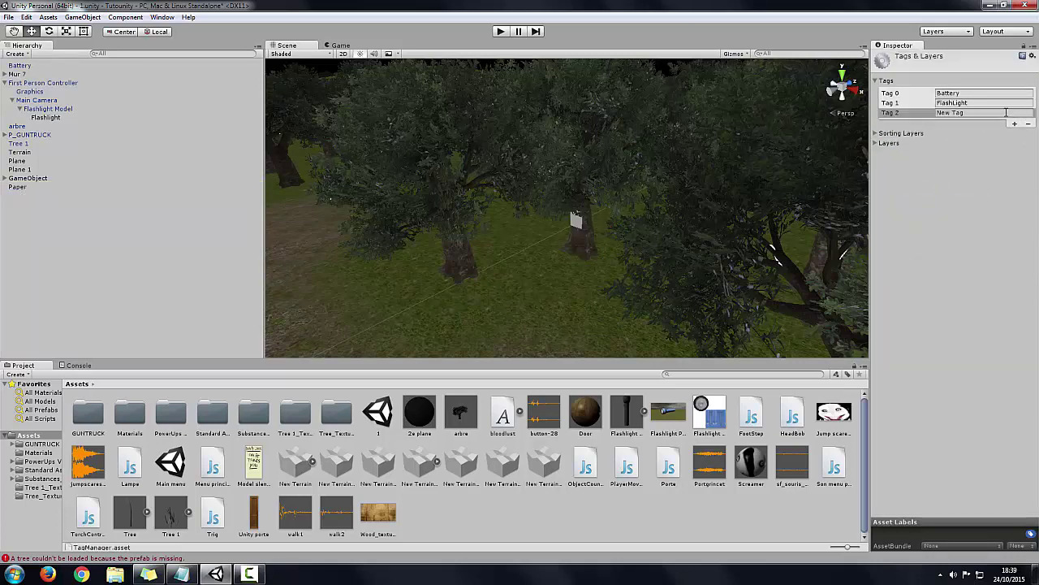
pyautogui.hotkey('ctrl', 'z')
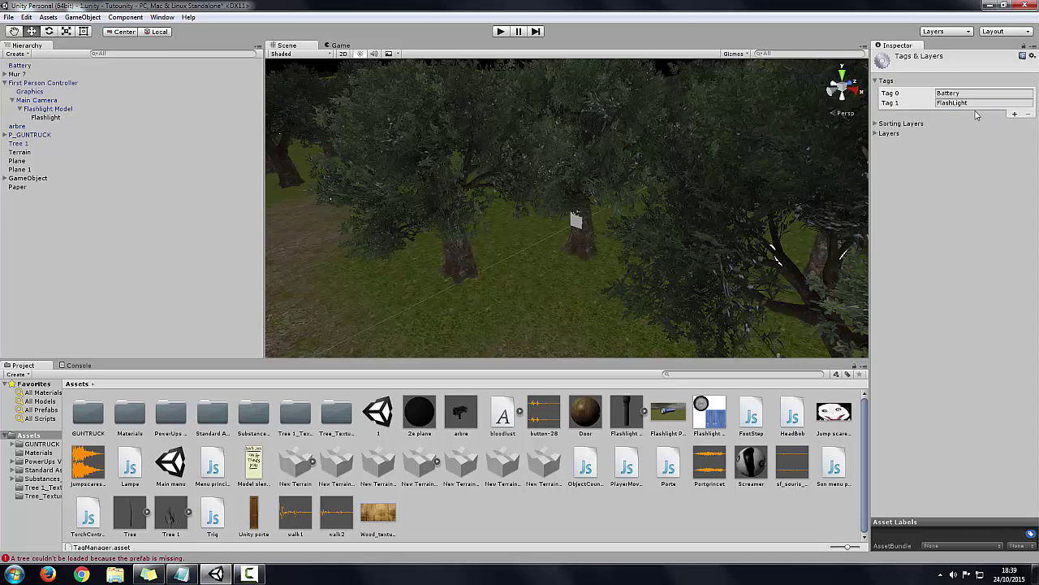
pyautogui.click(1013, 115)
pyautogui.write('Paper')
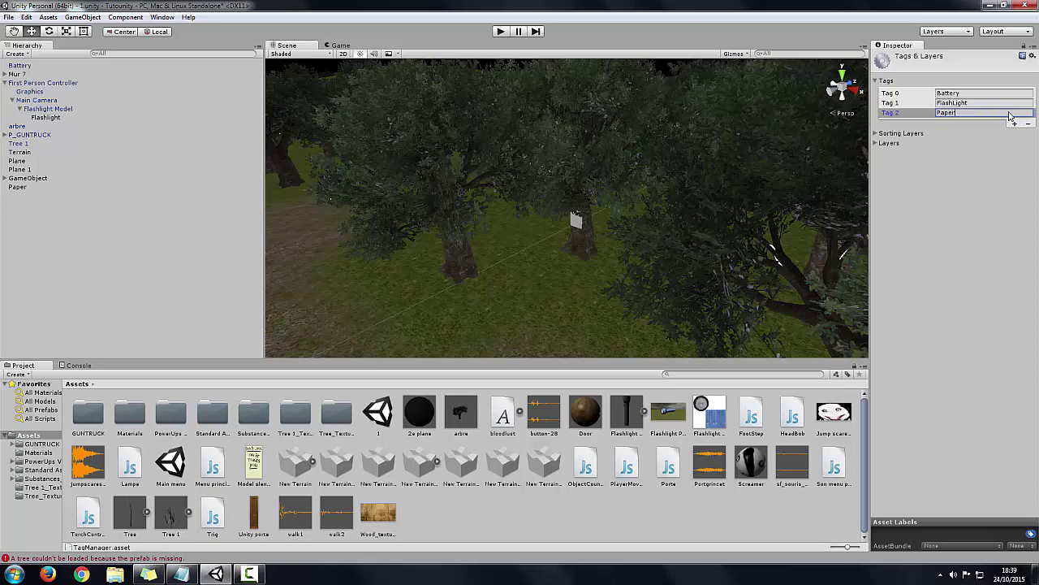
pyautogui.click(991, 176)
pyautogui.click(19, 188)
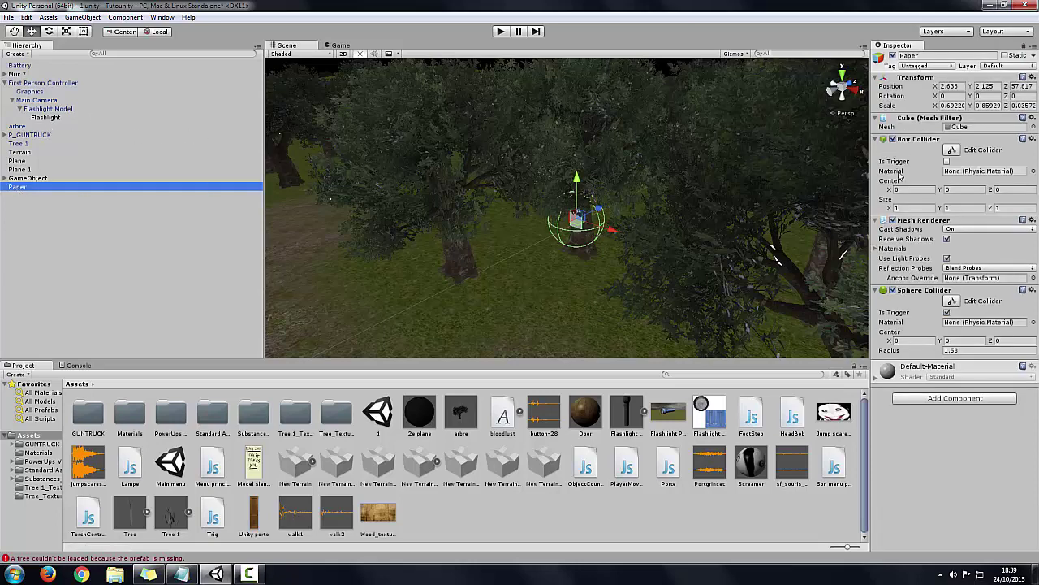
# Set the Paper object's Tag to Paper
pyautogui.click(934, 67)
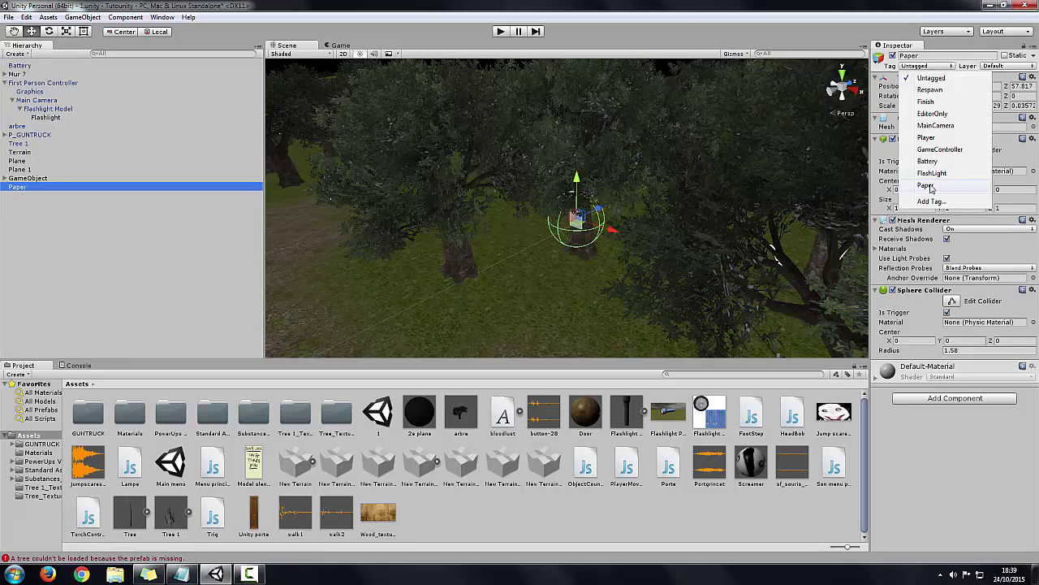
pyautogui.click(939, 186)
pyautogui.click(687, 201)
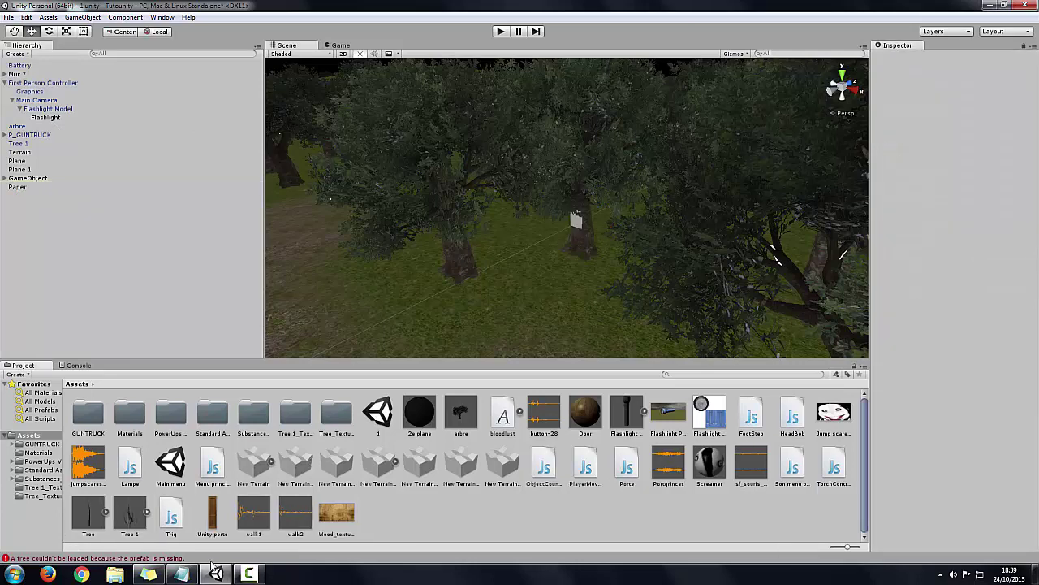
# Import the slender page image into Assets and drag it onto the paper on the tree
pyautogui.click(247, 574)
pyautogui.click(871, 422)
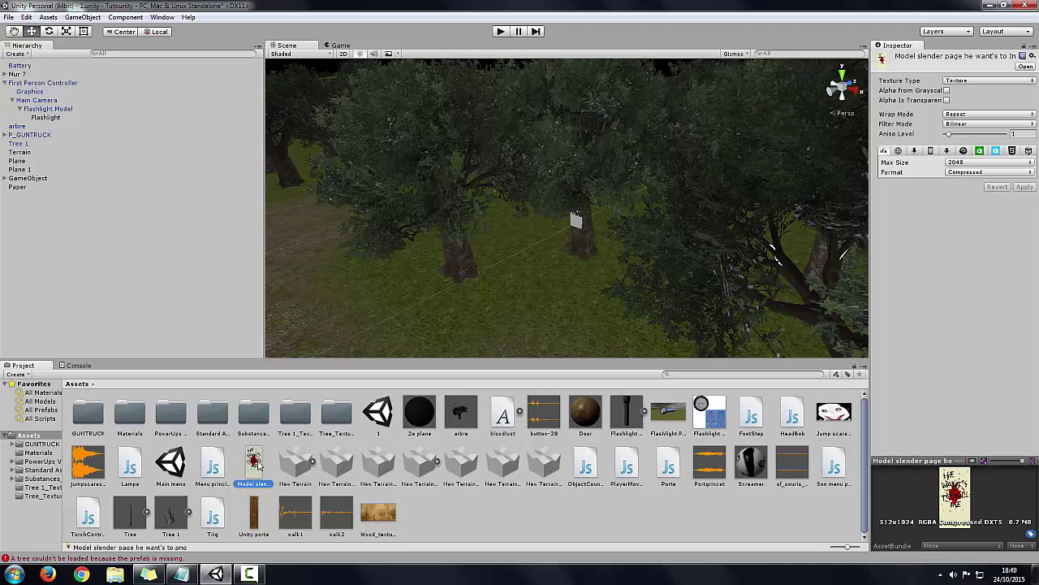
pyautogui.doubleClick(254, 462)
pyautogui.click(1025, 6)
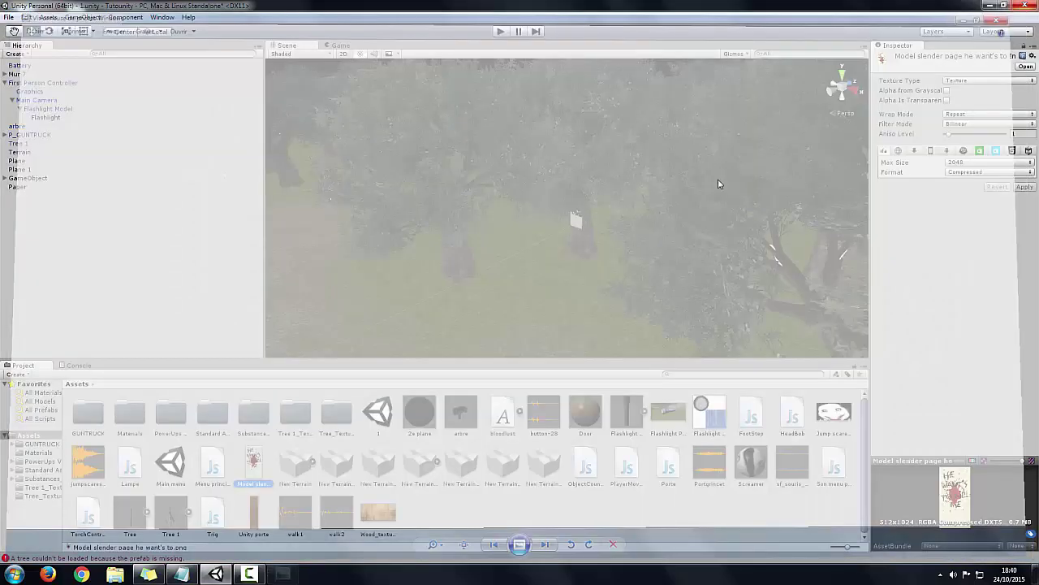
pyautogui.moveTo(254, 461); pyautogui.dragTo(576, 223)
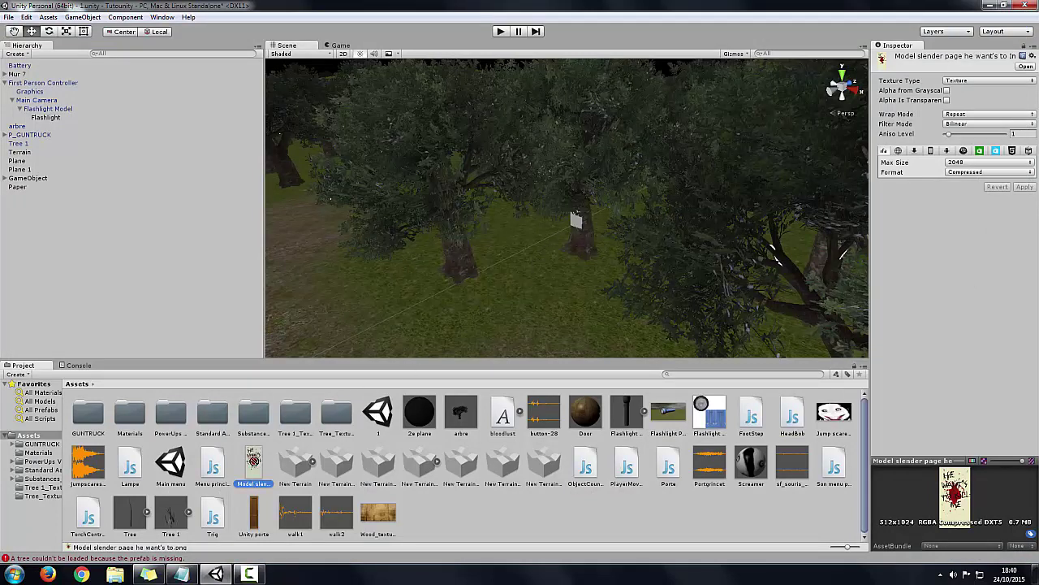
pyautogui.click(576, 221)
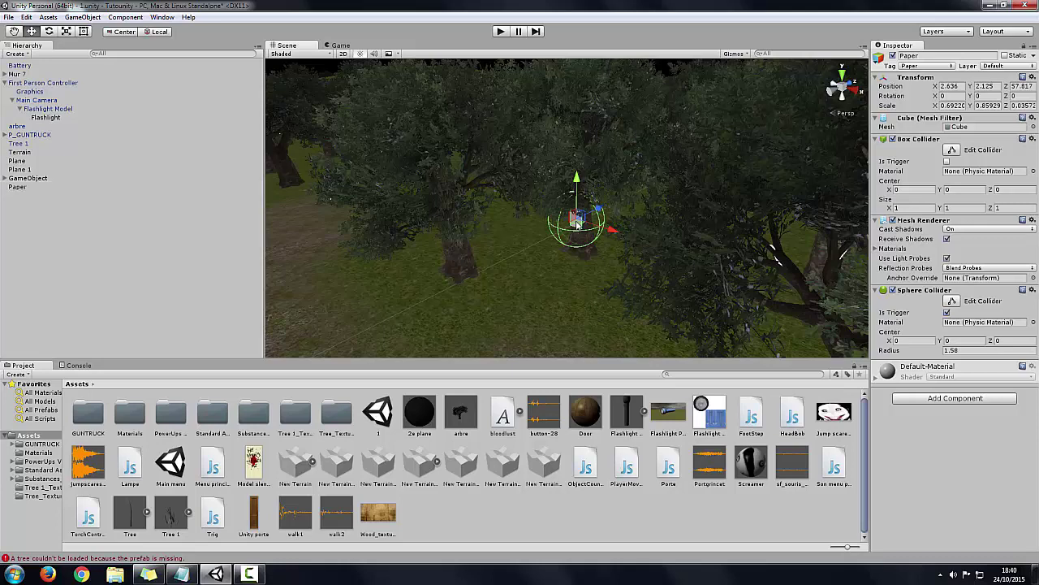
# Duplicate Paper four times with Ctrl+D and drag Paper 1 onto Paper to nest it
pyautogui.hotkey('ctrl', 'd')
pyautogui.hotkey('ctrl', 'd')
pyautogui.hotkey('ctrl', 'd')
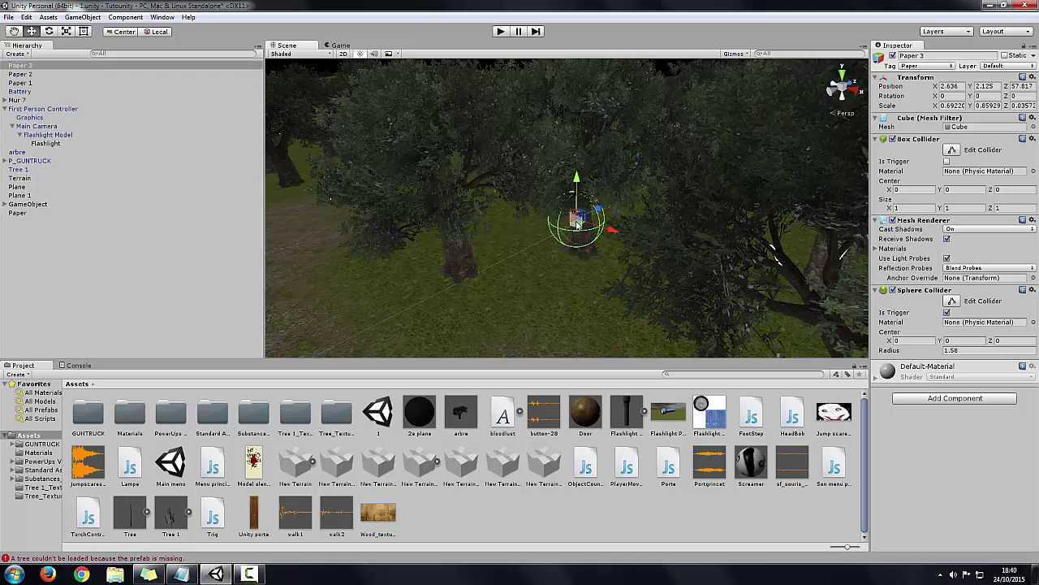
pyautogui.hotkey('ctrl', 'd')
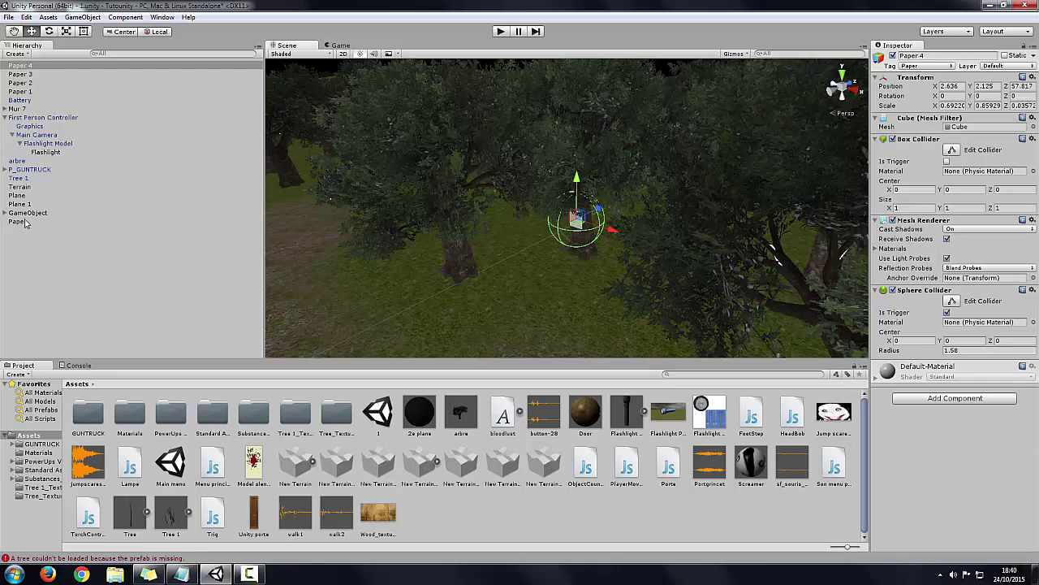
pyautogui.moveTo(24, 222); pyautogui.dragTo(25, 99)
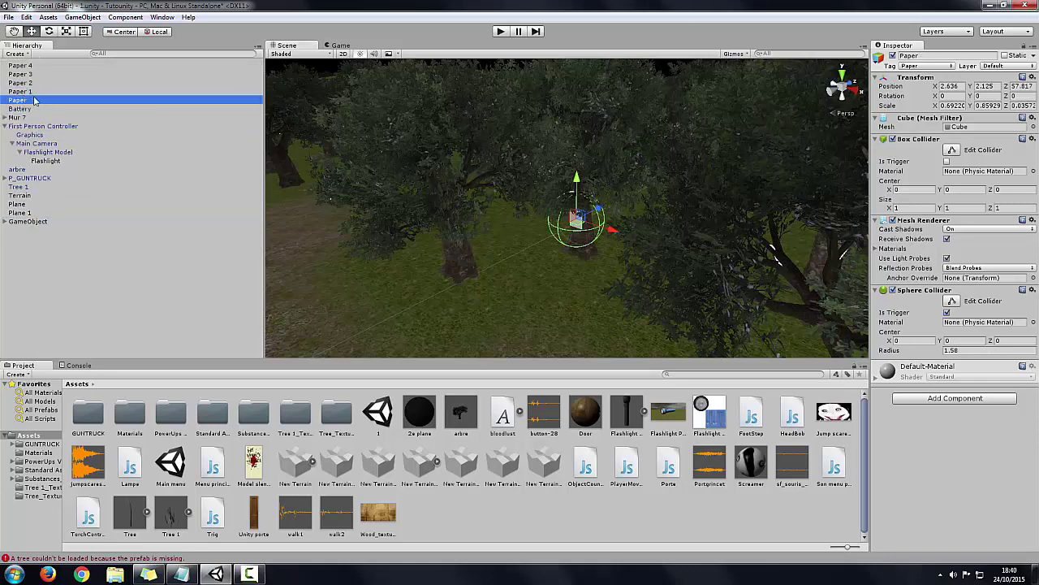
pyautogui.moveTo(20, 91)
pyautogui.mouseDown()
pyautogui.moveTo(23, 99)
pyautogui.moveTo(34, 75)
pyautogui.mouseUp()
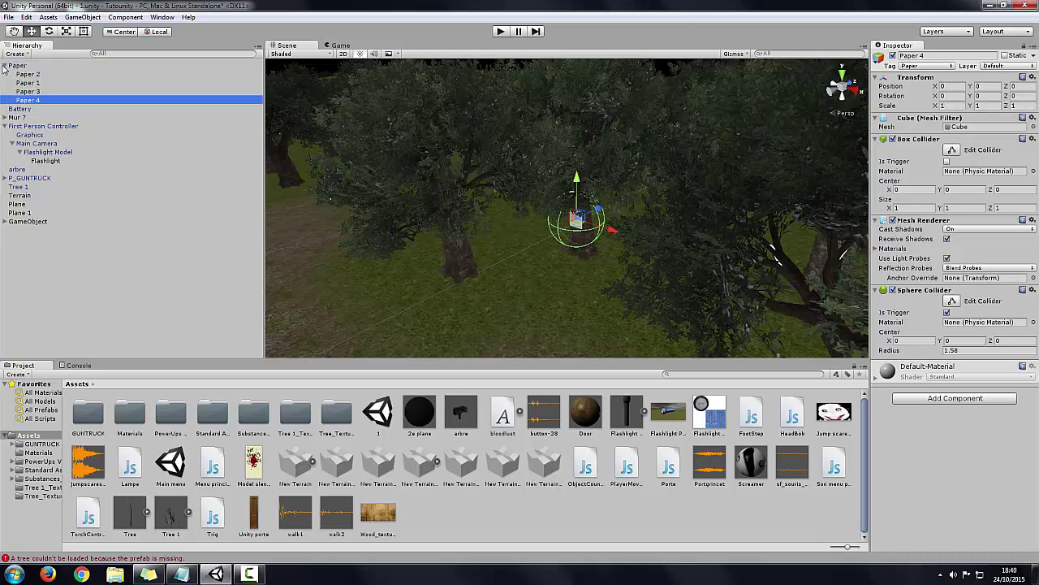
# Expand the Paper group and move Paper 2 onto the left tree
pyautogui.click(5, 65)
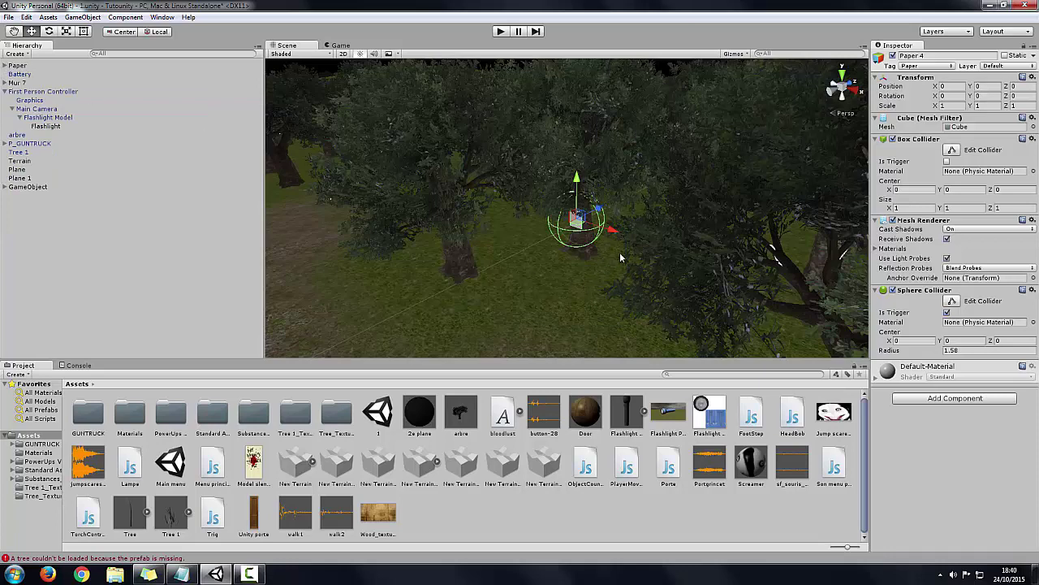
pyautogui.click(5, 66)
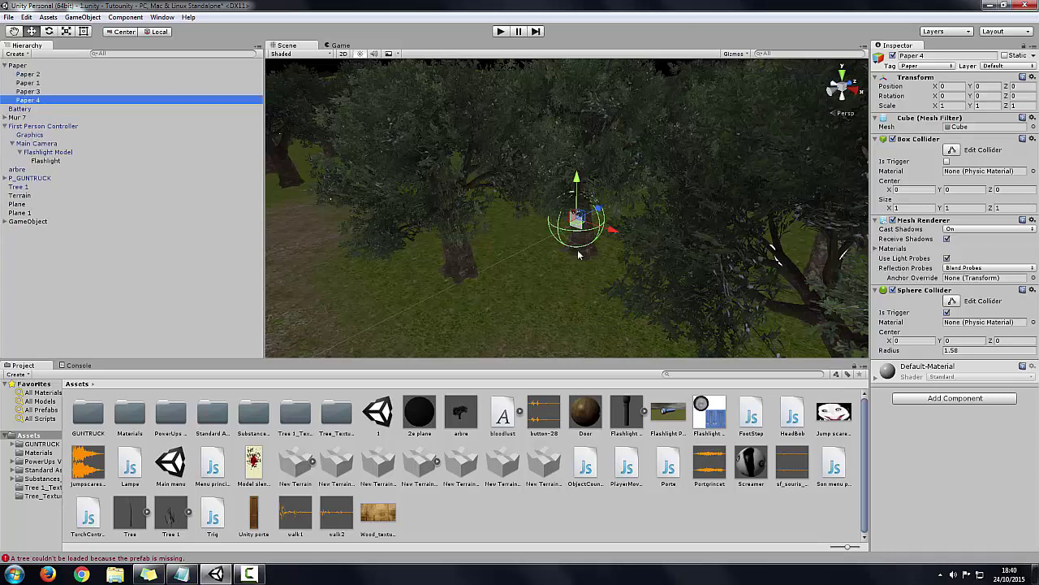
pyautogui.click(37, 76)
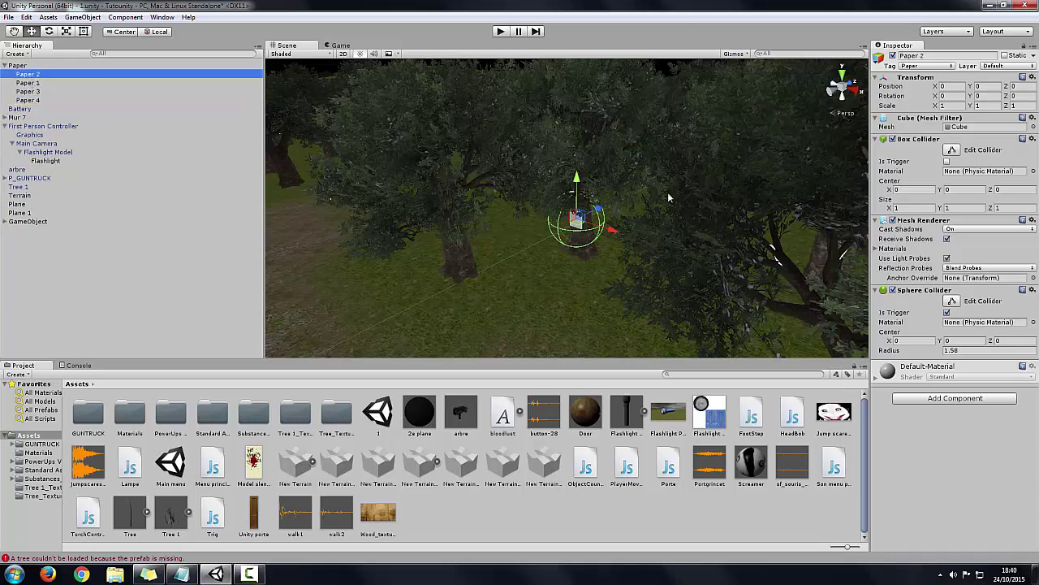
pyautogui.moveTo(599, 216)
pyautogui.mouseDown()
pyautogui.moveTo(484, 288)
pyautogui.moveTo(463, 250)
pyautogui.mouseUp()
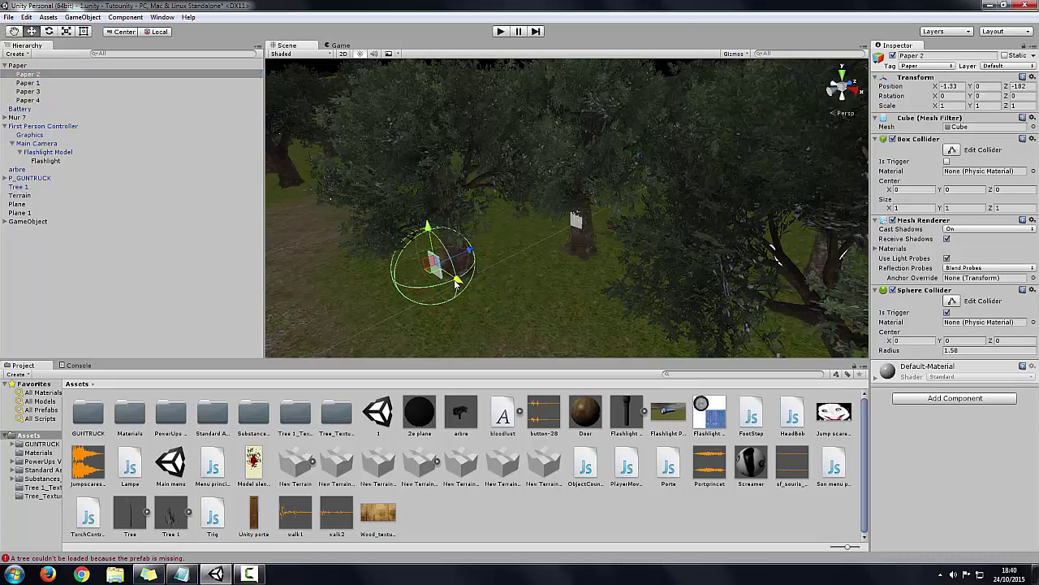
pyautogui.click(464, 247)
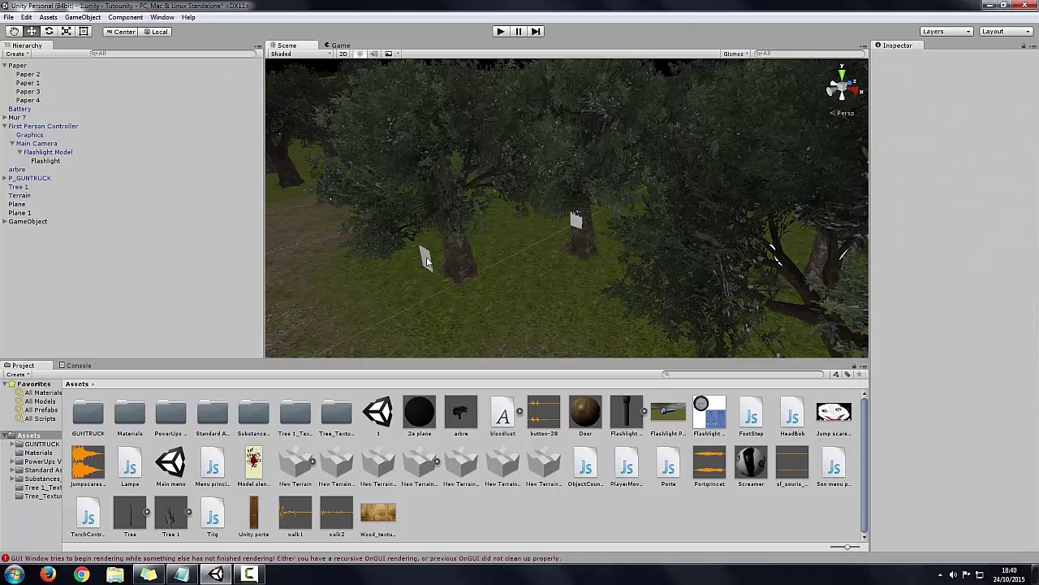
pyautogui.click(442, 250)
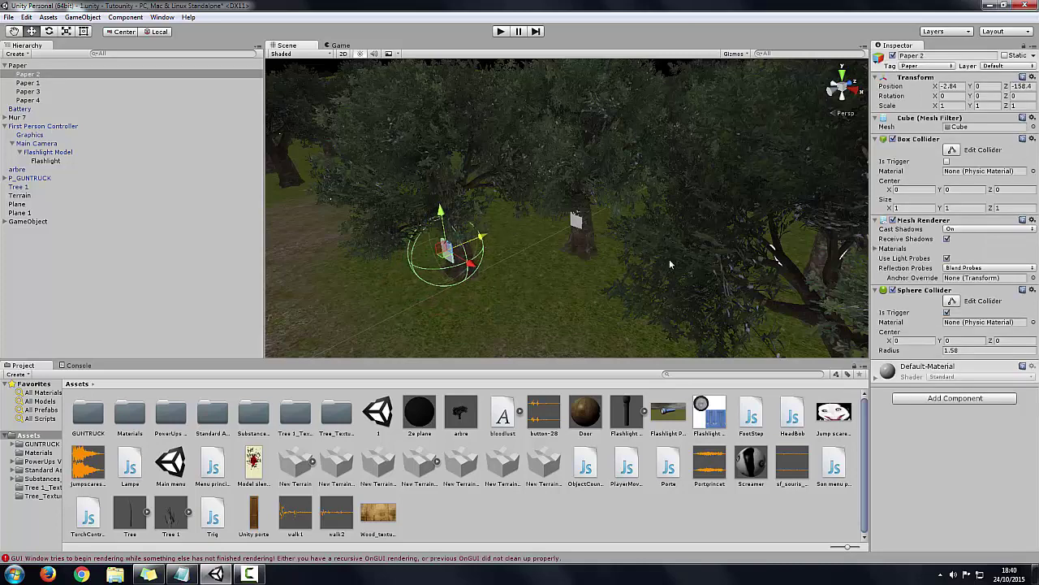
# Delete Paper 1, Paper 3 and Paper 4, keeping Paper 2
pyautogui.click(36, 83)
pyautogui.click(37, 92)
pyautogui.keyDown('ctrl'); pyautogui.click(44, 101); pyautogui.keyUp('ctrl')
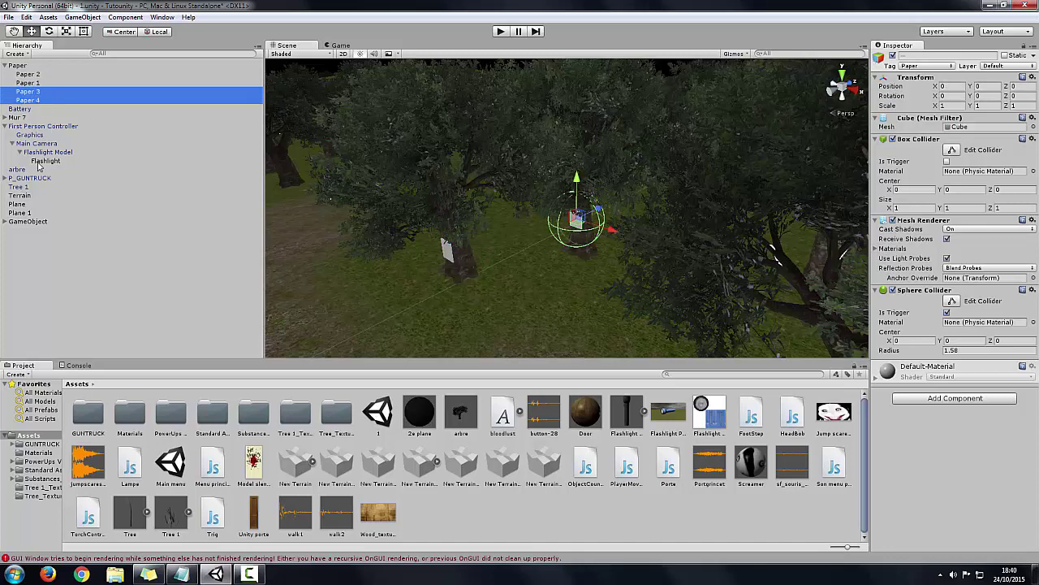
pyautogui.keyDown('ctrl'); pyautogui.click(45, 76); pyautogui.keyUp('ctrl')
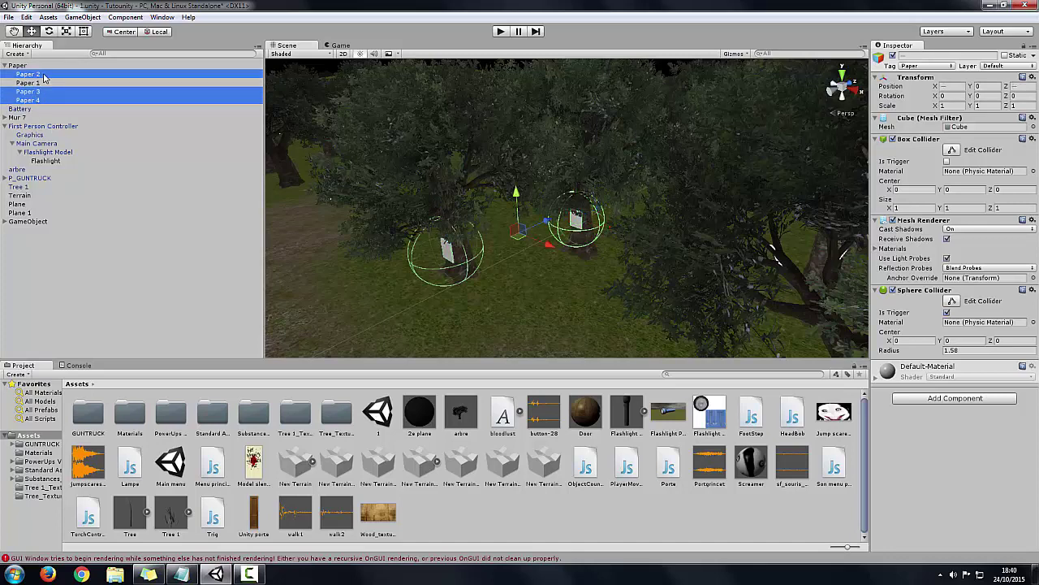
pyautogui.press('Delete')
pyautogui.hotkey('ctrl', 'z')
pyautogui.keyDown('ctrl'); pyautogui.click(37, 75); pyautogui.keyUp('ctrl')
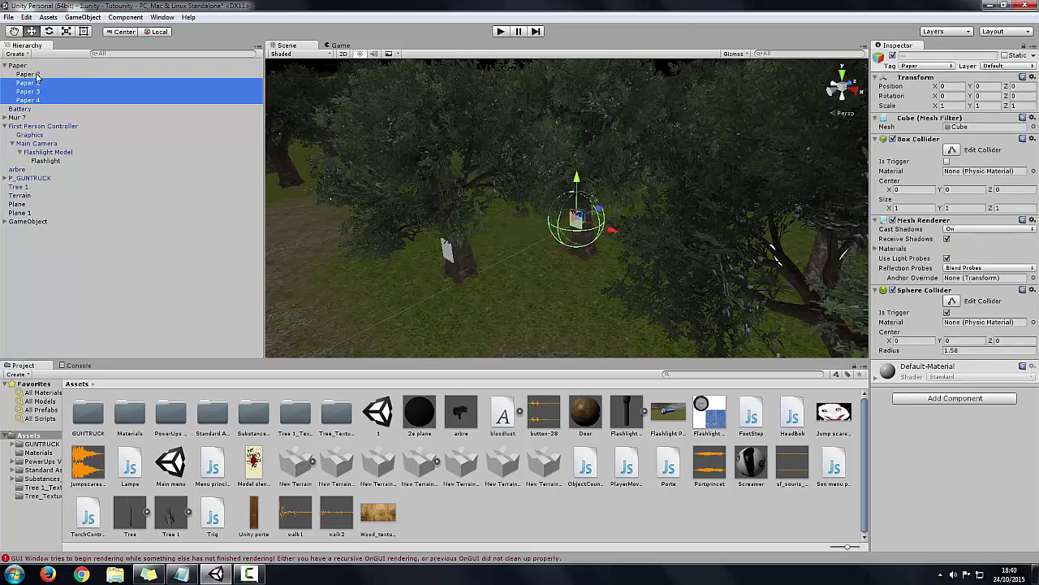
pyautogui.press('Delete')
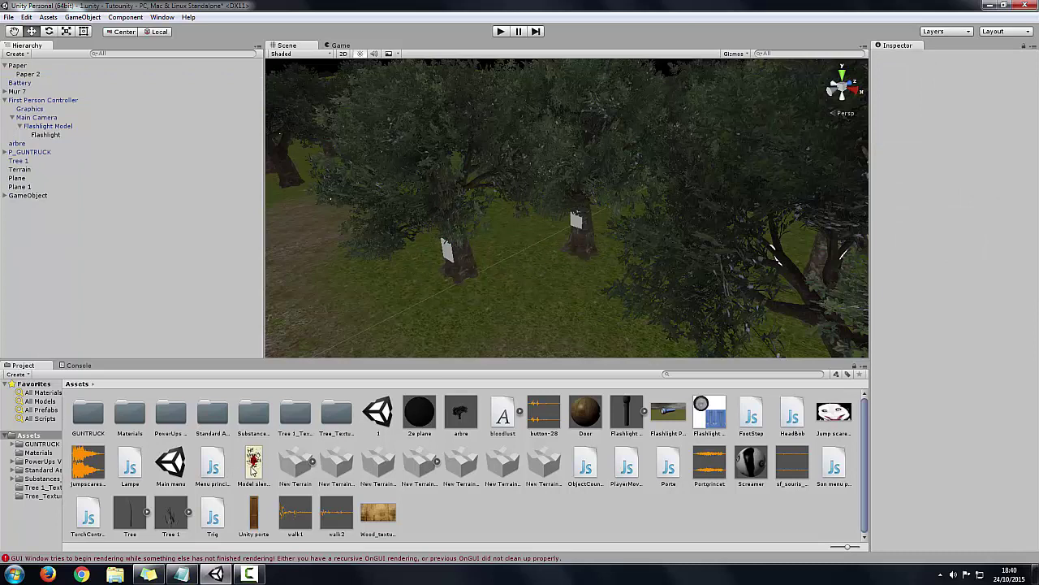
# Drag the Model slender texture onto the tree's paper in the Scene view
pyautogui.moveTo(258, 471); pyautogui.dragTo(578, 231)
pyautogui.moveTo(575, 219)
pyautogui.mouseDown()
pyautogui.moveTo(579, 258)
pyautogui.moveTo(578, 234)
pyautogui.mouseUp()
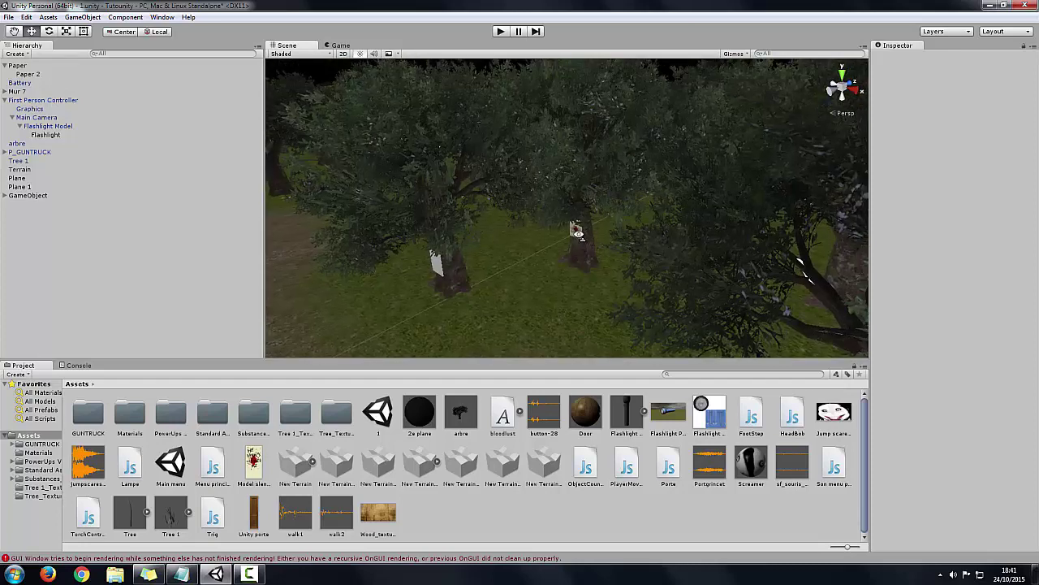
pyautogui.click(578, 233)
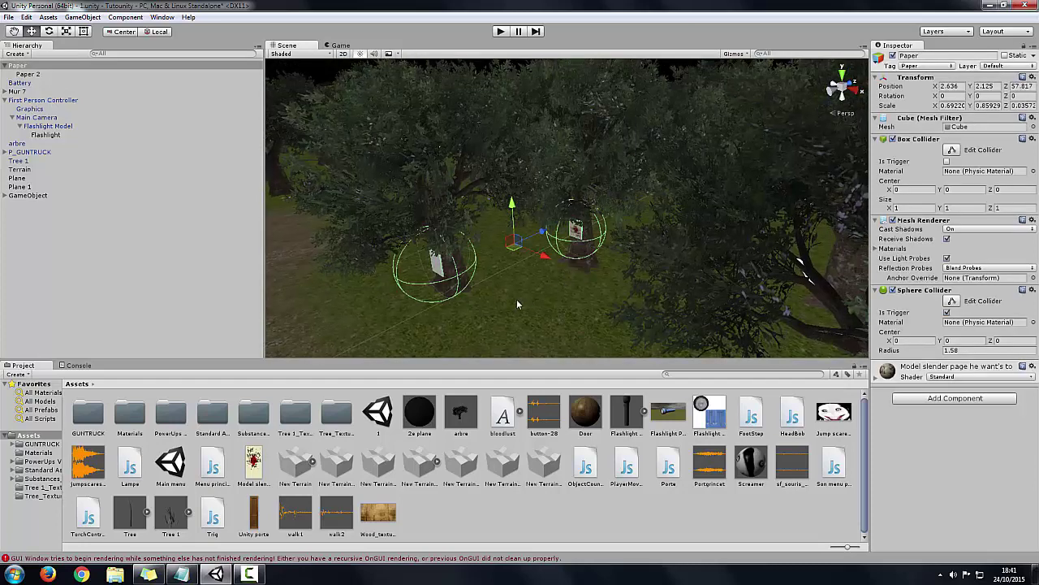
# Bring both papers into view and set Paper's Y rotation to 180
pyautogui.moveTo(516, 299)
pyautogui.keyDown('alt'); pyautogui.mouseDown()
pyautogui.moveTo(584, 290)
pyautogui.moveTo(636, 228)
pyautogui.moveTo(637, 204)
pyautogui.mouseUp(); pyautogui.keyUp('alt')
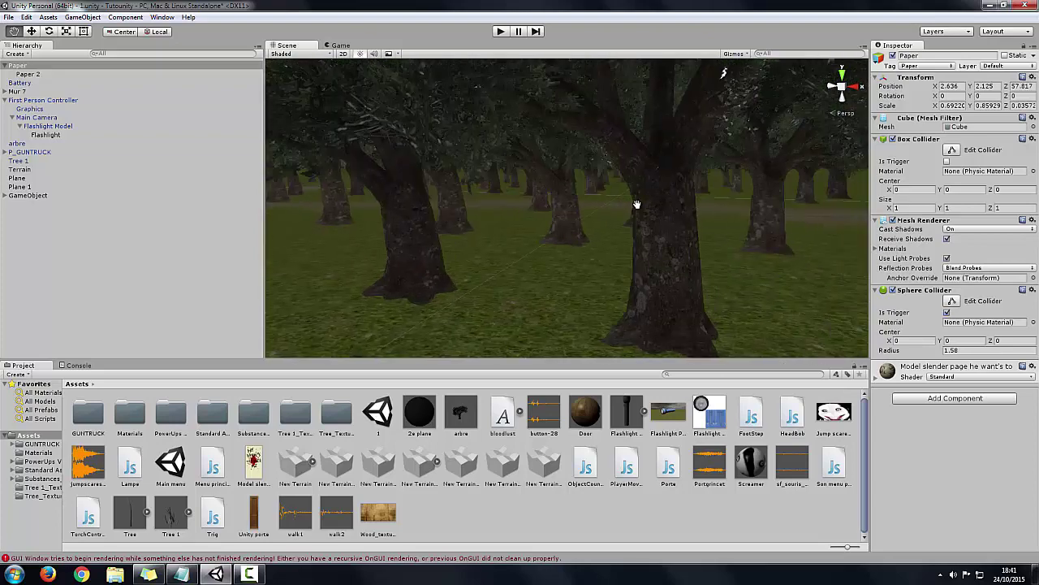
pyautogui.scroll(-2, 636, 204)
pyautogui.scroll(-3, 635, 204)
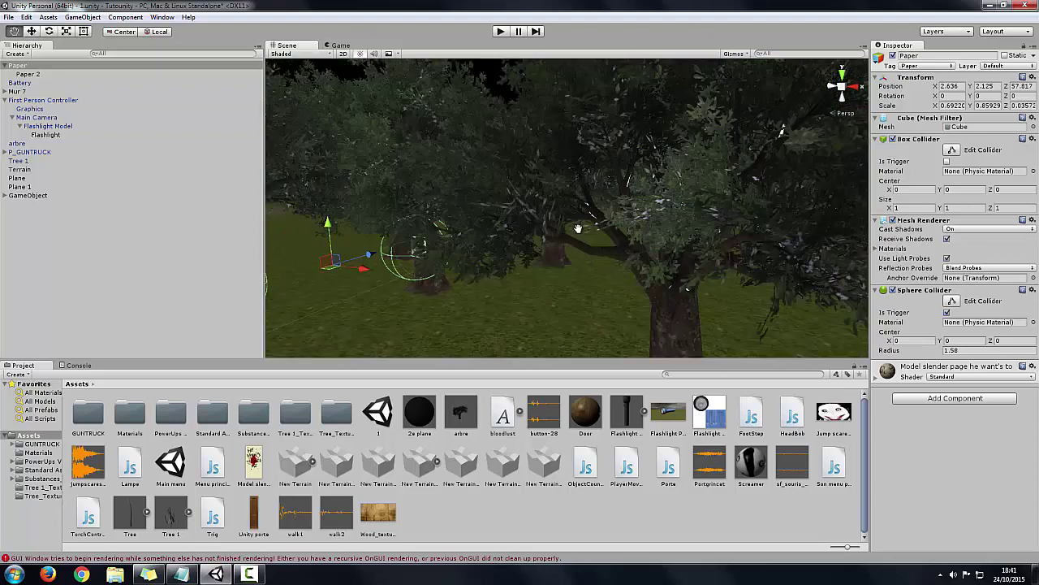
pyautogui.keyDown('alt'); pyautogui.moveTo(577, 229); pyautogui.dragTo(570, 294); pyautogui.keyUp('alt')
pyautogui.moveTo(568, 300)
pyautogui.mouseDown(button='middle')
pyautogui.moveTo(562, 331)
pyautogui.moveTo(606, 309)
pyautogui.mouseUp(button='middle')
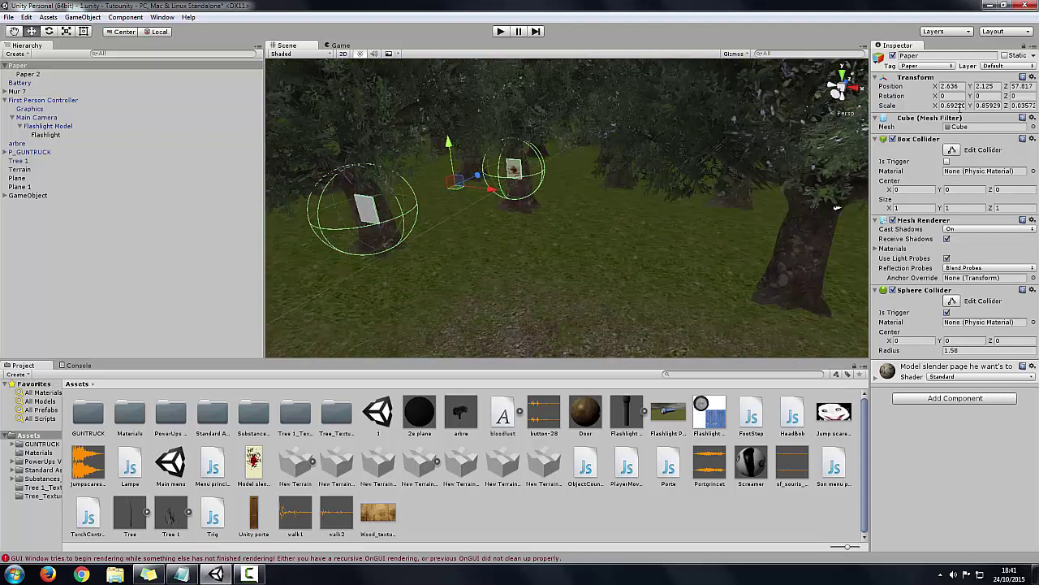
pyautogui.click(976, 96)
pyautogui.write('180')
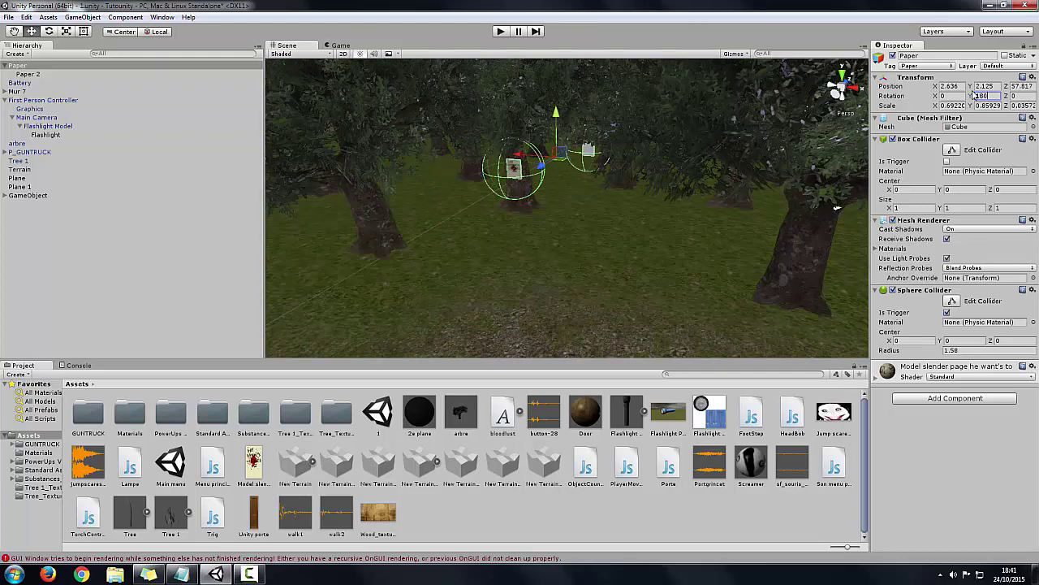
pyautogui.click(29, 69)
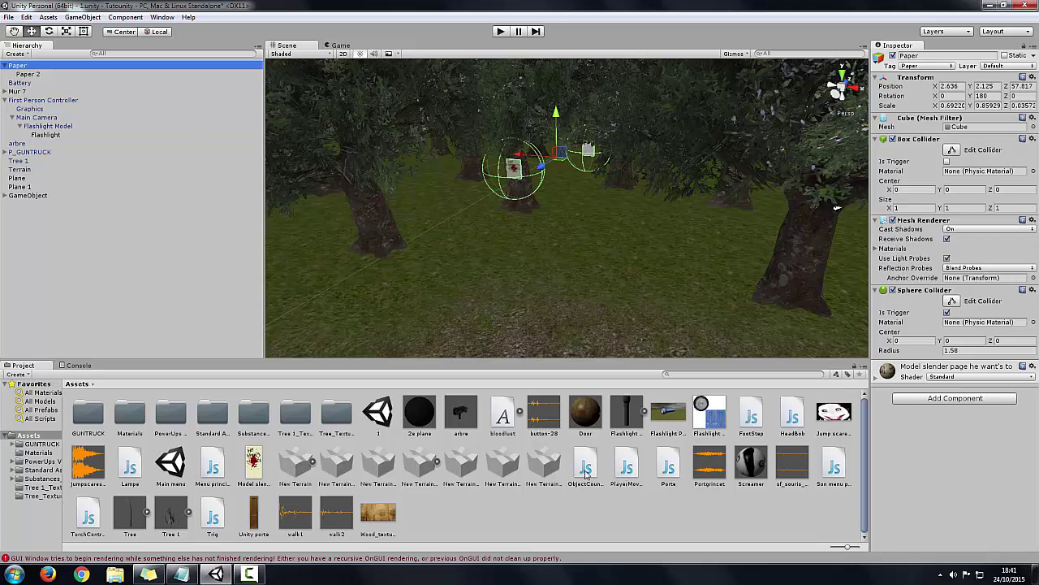
# Attach the ObjectCounter script to the First Person Controller and change its Paper To Win value
pyautogui.moveTo(588, 476)
pyautogui.mouseDown()
pyautogui.moveTo(56, 108)
pyautogui.moveTo(66, 104)
pyautogui.mouseUp()
pyautogui.scroll(-5, 981, 426)
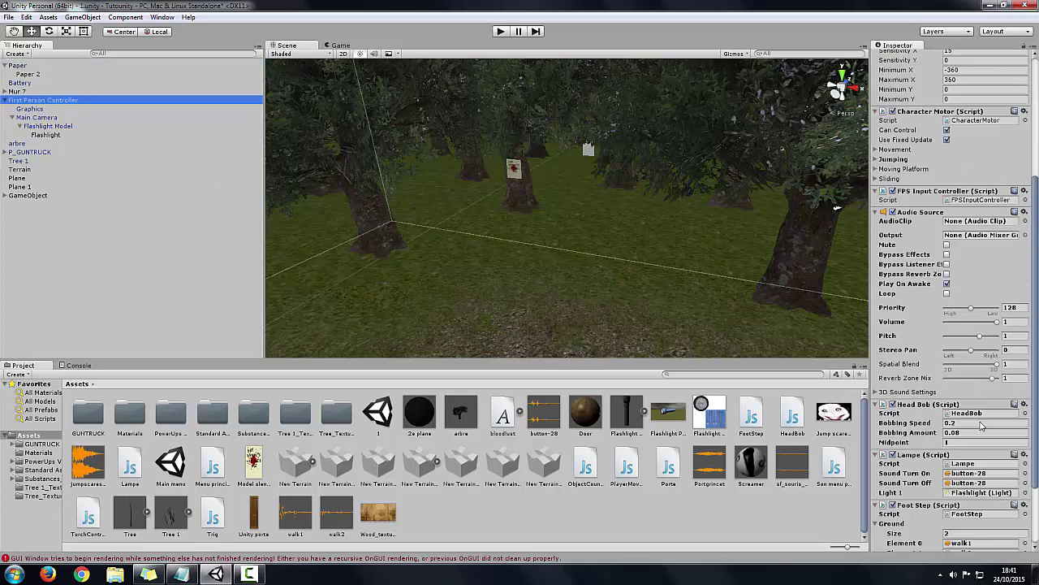
pyautogui.scroll(-3, 981, 425)
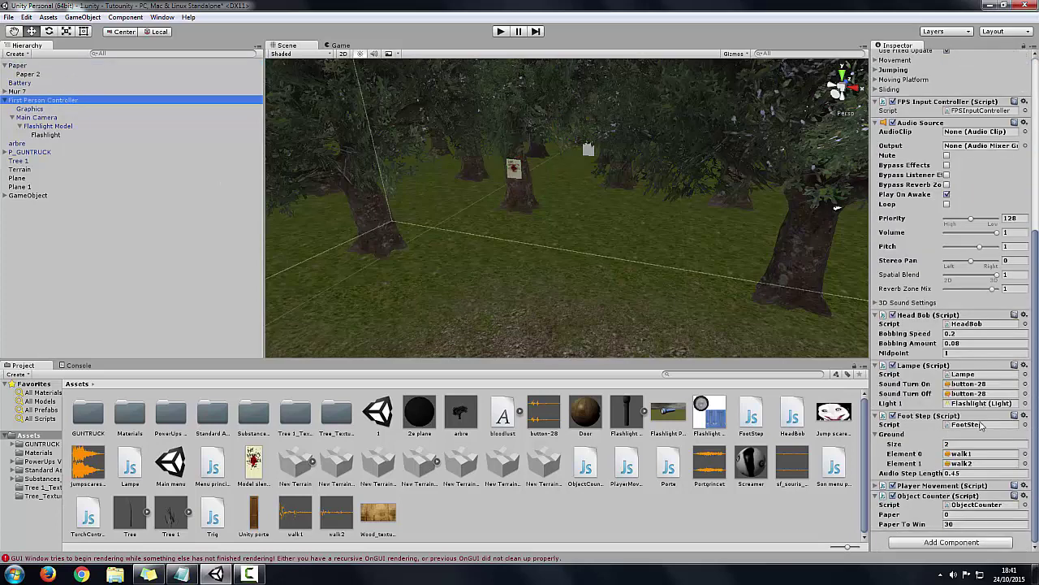
pyautogui.click(964, 523)
pyautogui.write('8')
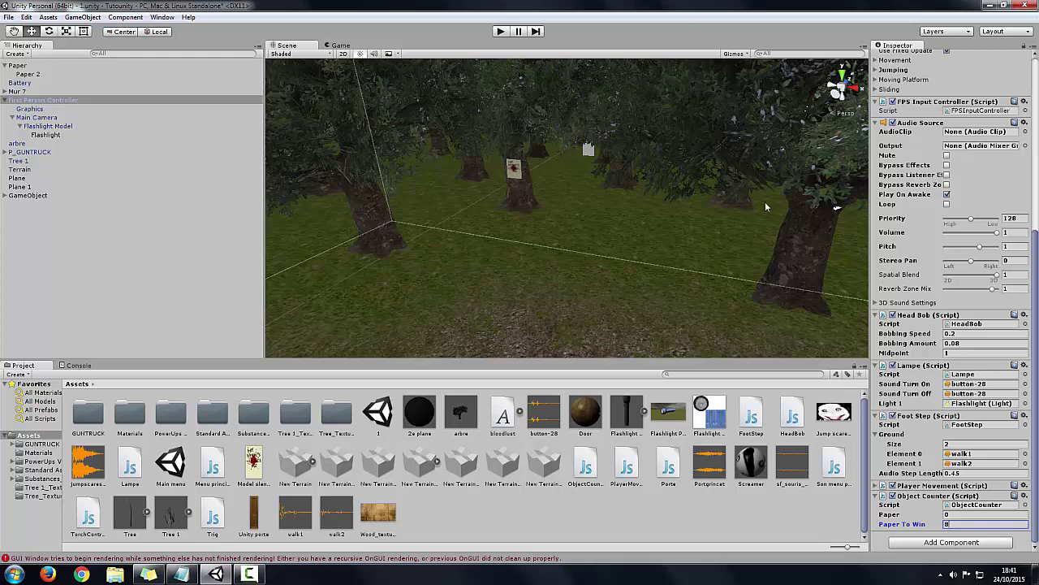
# Play-test the scene and walk into the tree's paper, raising the counter to 1 Papers
pyautogui.click(501, 30)
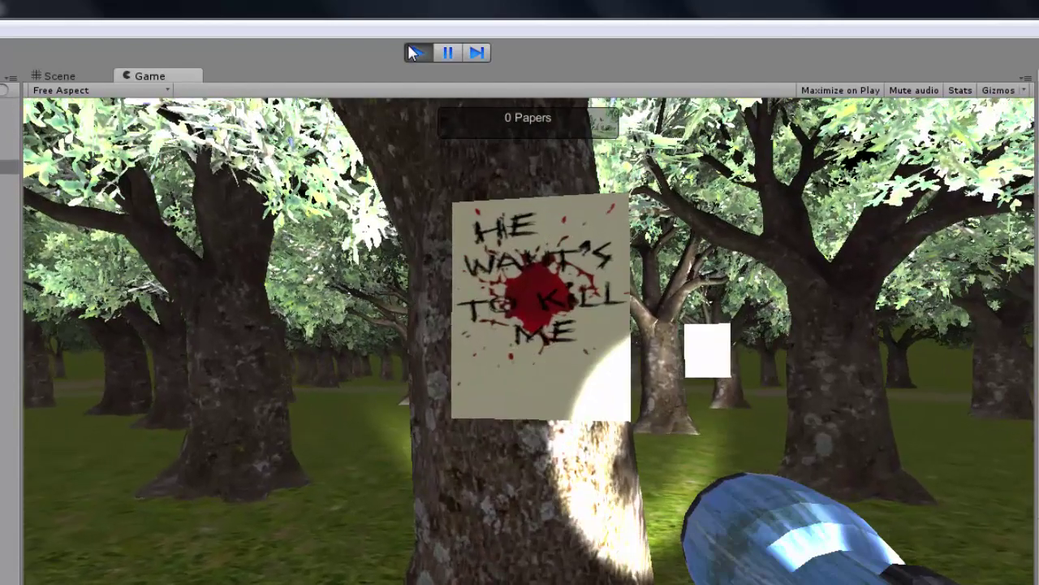
pyautogui.press('e')
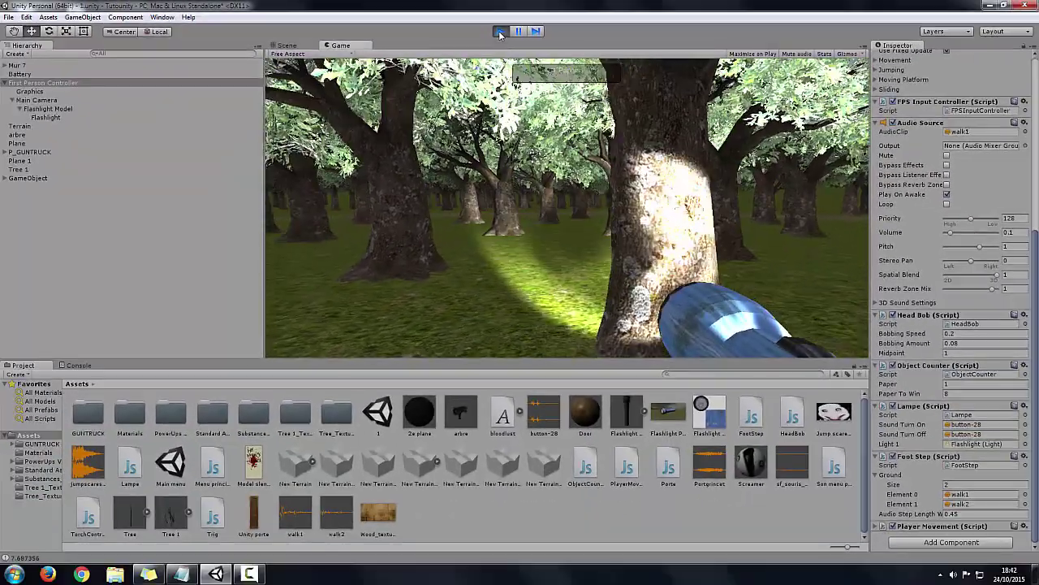
# Stop playing, move Paper 2 out from under Paper to the Hierarchy's top level, and replay
pyautogui.click(499, 32)
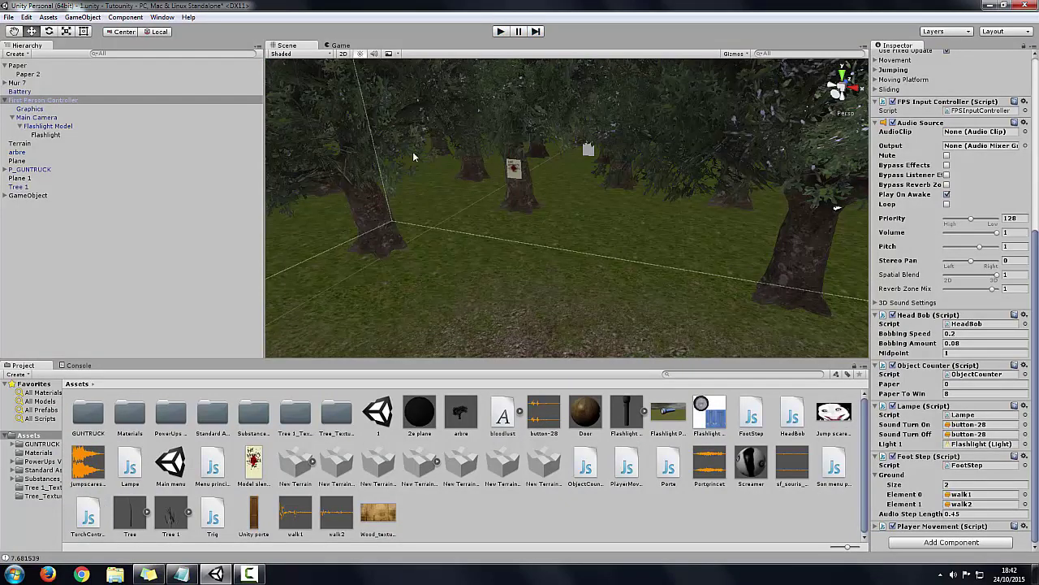
pyautogui.click(41, 74)
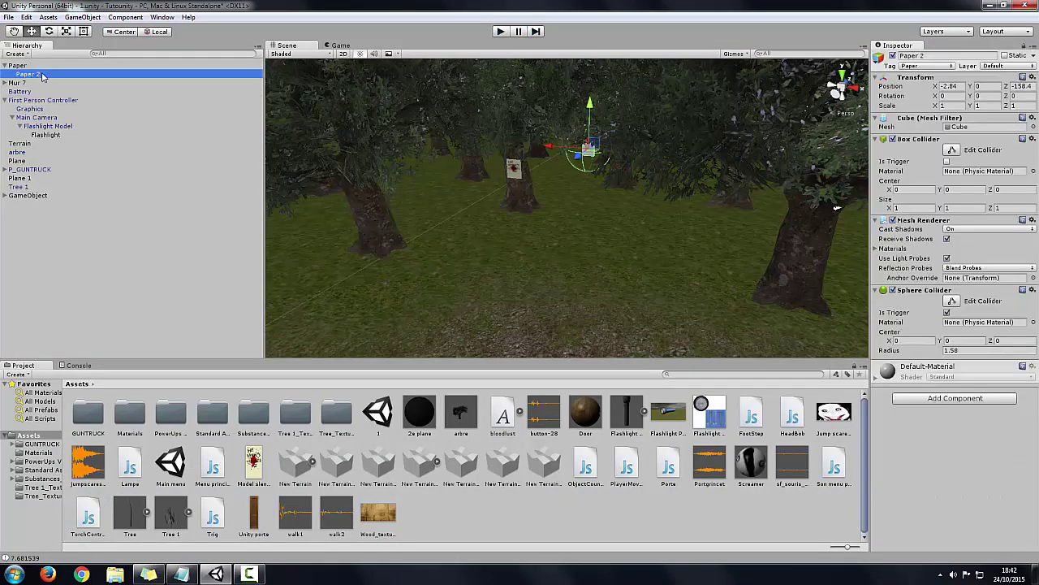
pyautogui.moveTo(43, 75); pyautogui.dragTo(31, 66)
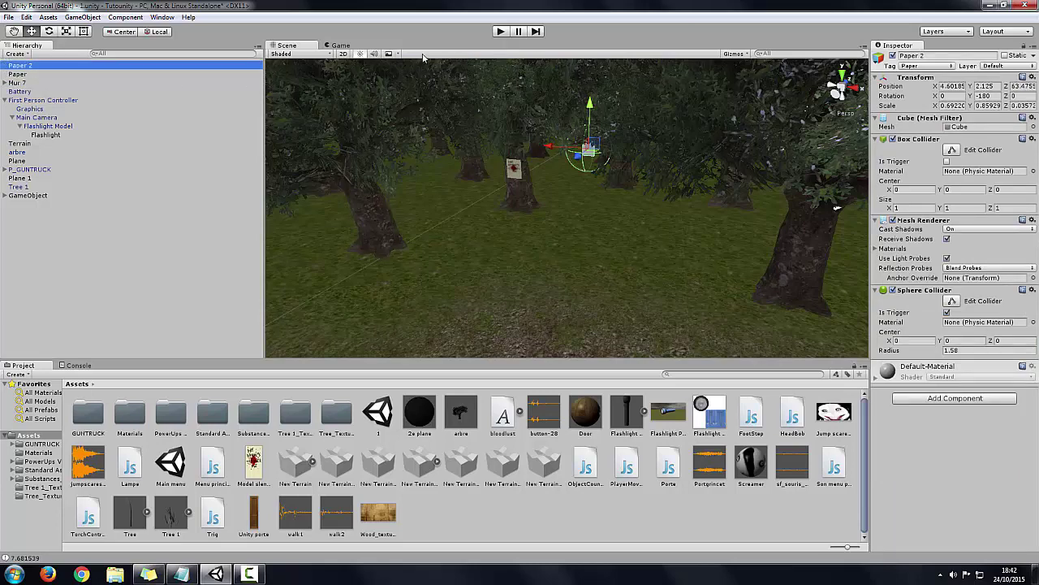
pyautogui.click(501, 32)
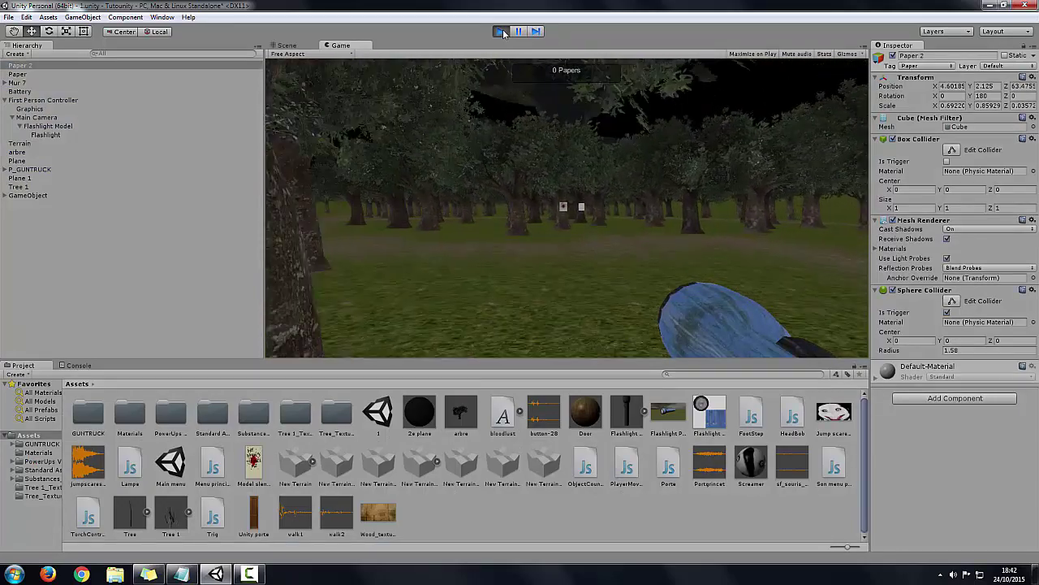
# Turn on the flashlight and walk into both papers until the counter reads 2 Papers, then stop
pyautogui.press('f')
pyautogui.press('f')
pyautogui.press('w')
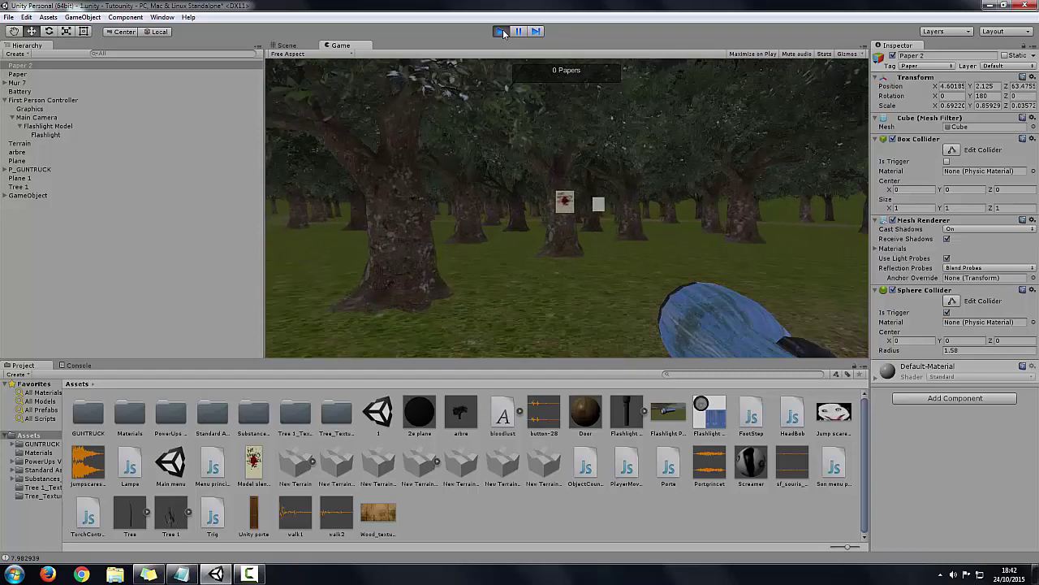
pyautogui.press('w')
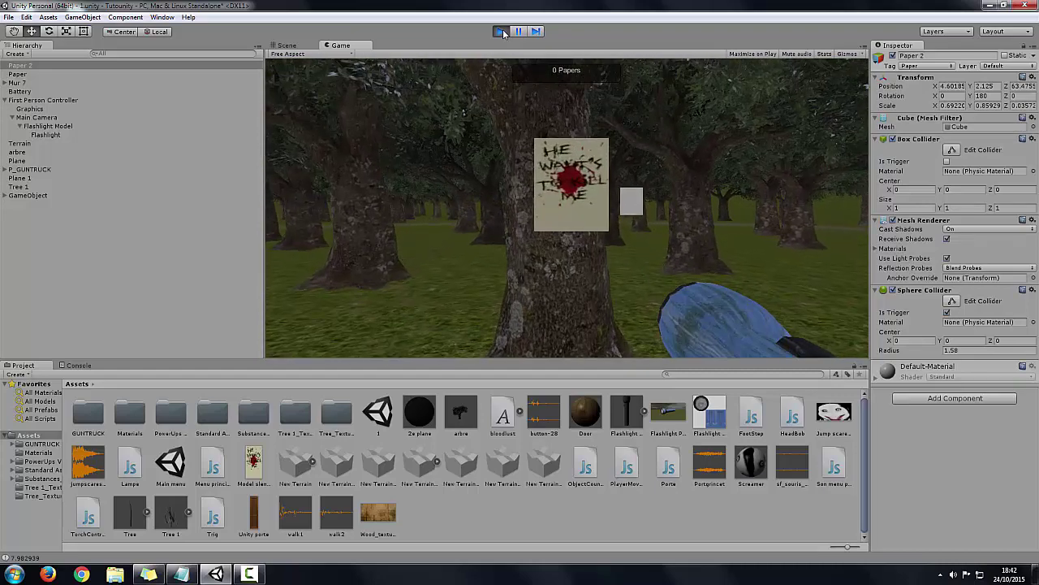
pyautogui.press('w')
pyautogui.press('e')
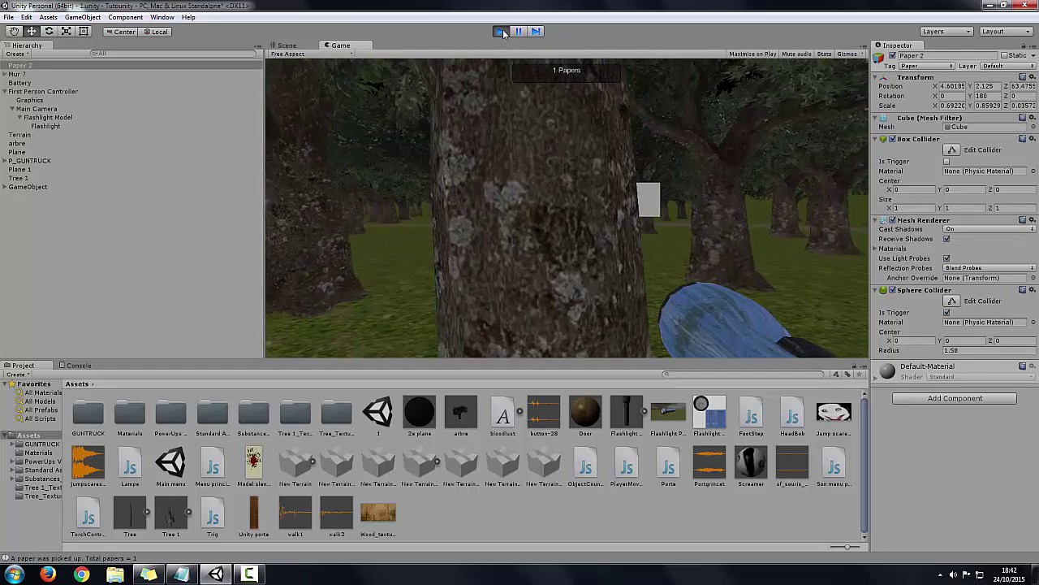
pyautogui.press('s')
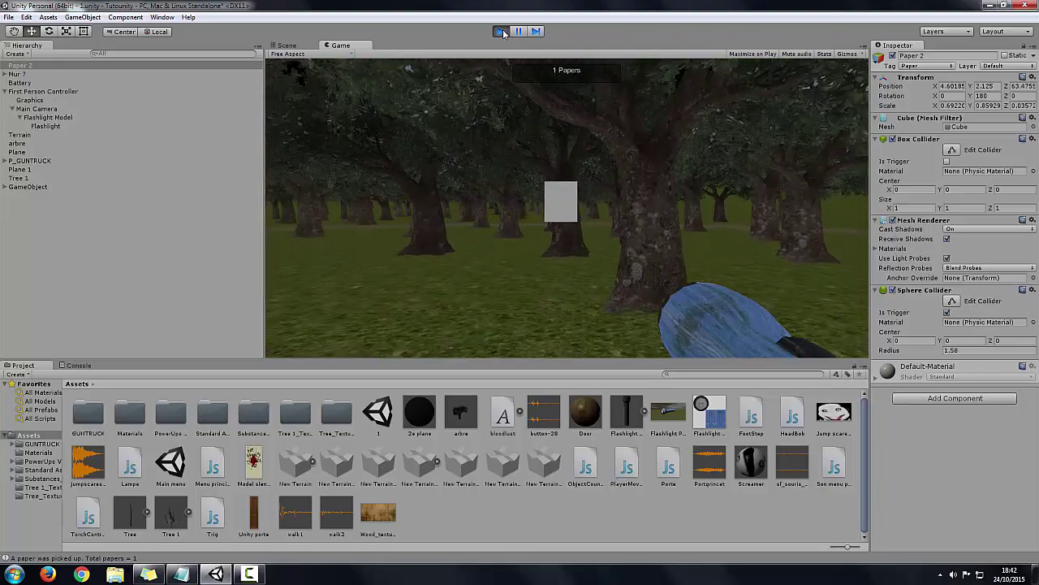
pyautogui.press('w')
pyautogui.press('e')
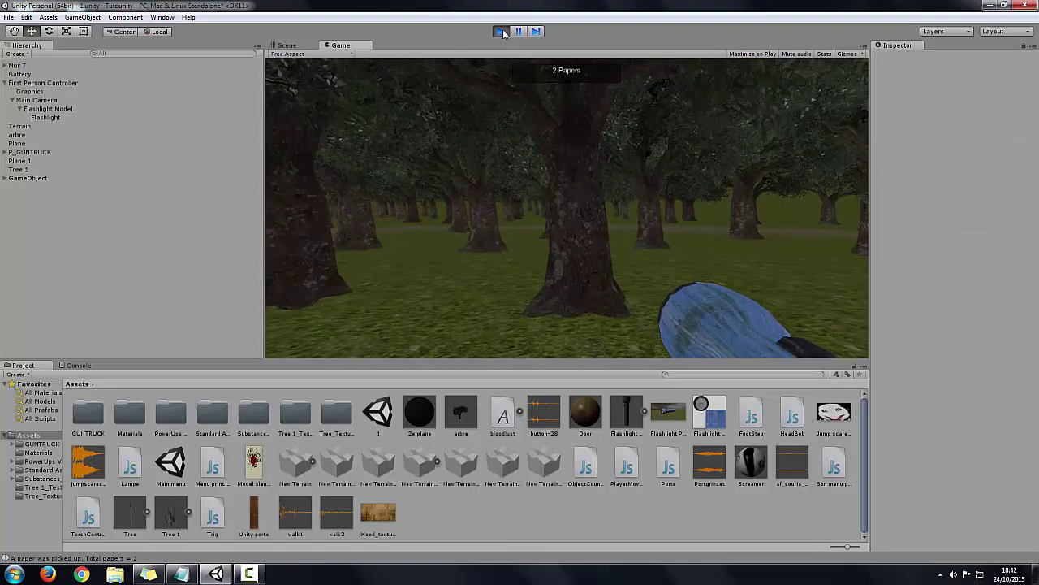
pyautogui.click(503, 33)
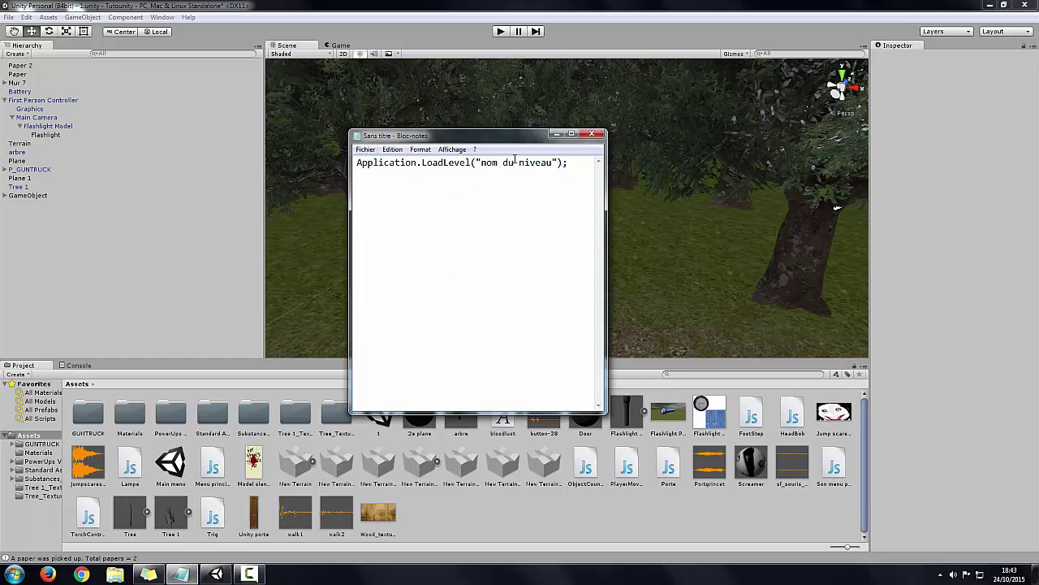
# Bring the Unity editor back in front of the Notepad note
pyautogui.click(9, 18)
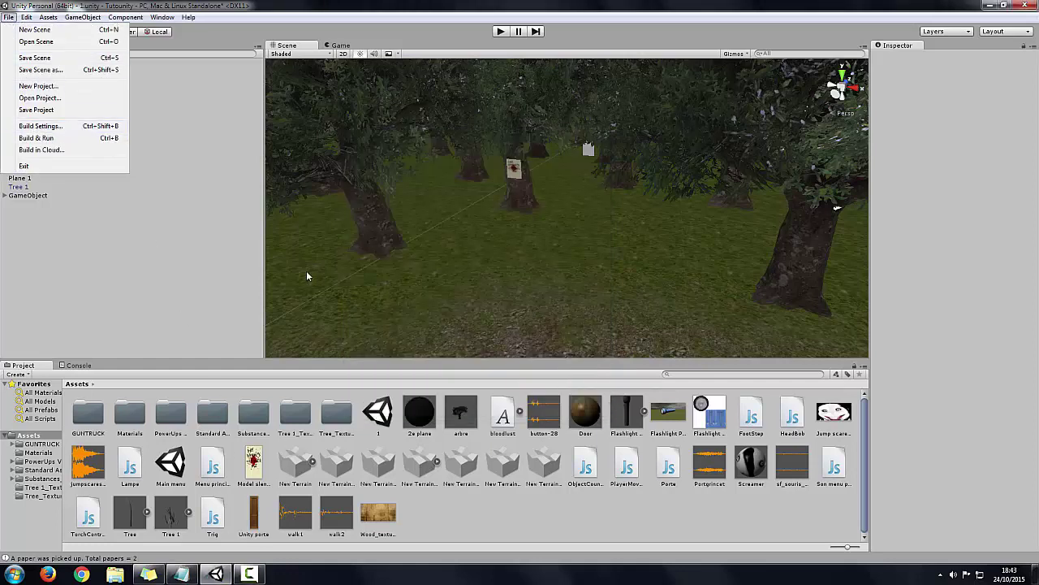
# Close the File menu without choosing any option, leaving the forest scene visible
pyautogui.click(229, 268)
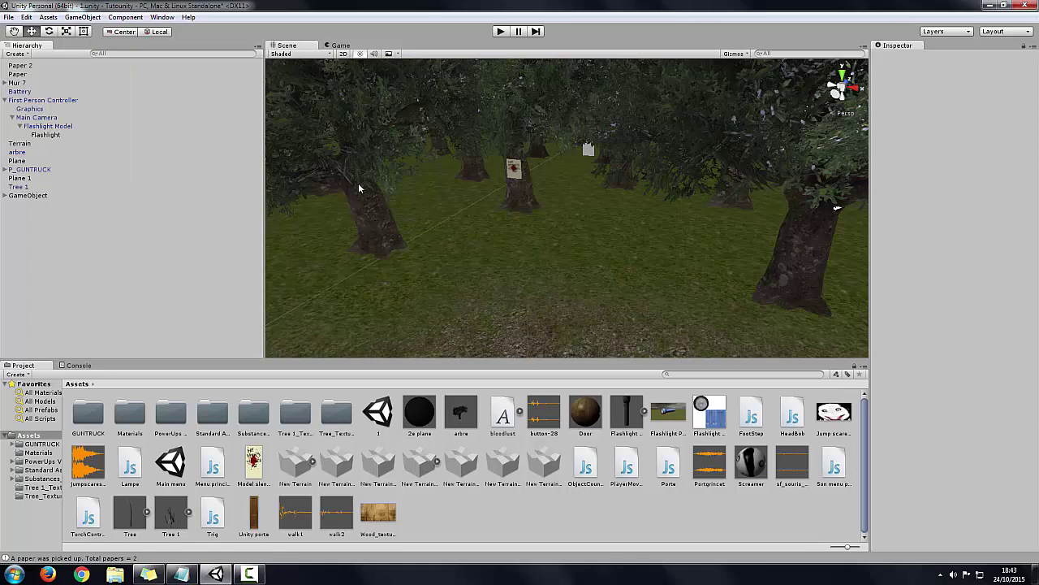